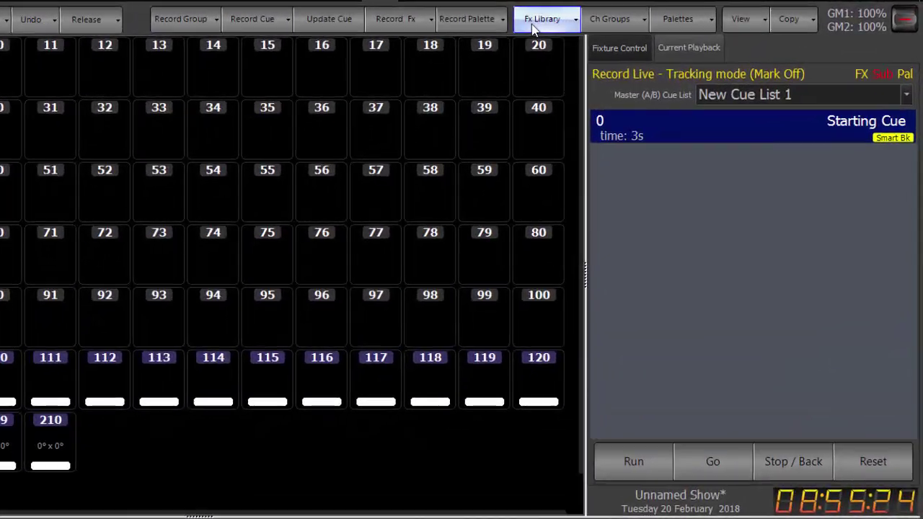
{"action": "left_click", "coordinate": [676, 17]}
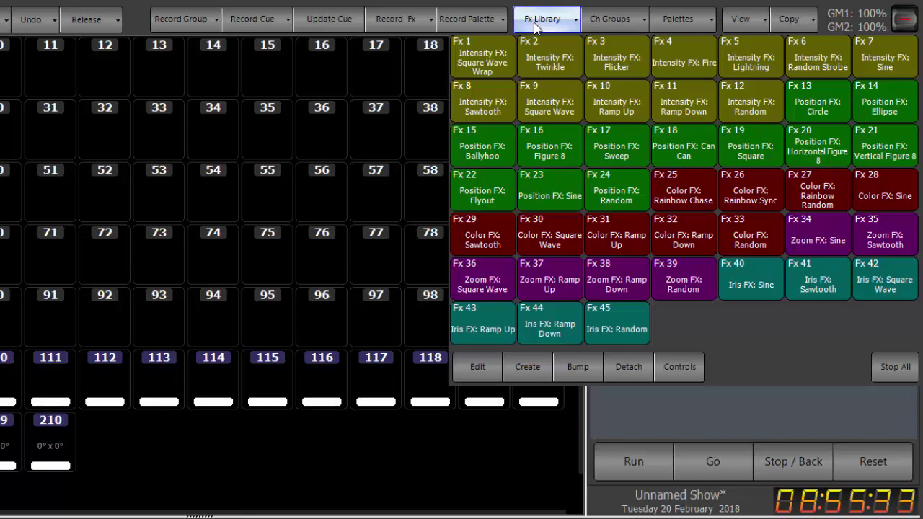
{"action": "left_click", "coordinate": [245, 446]}
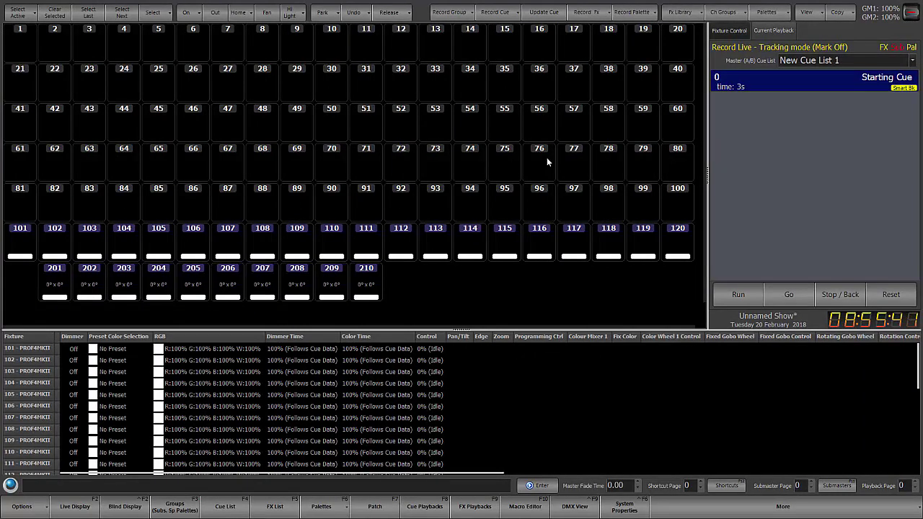
{"action": "left_click_drag", "start_coordinate": [14, 249], "coordinate": [669, 246]}
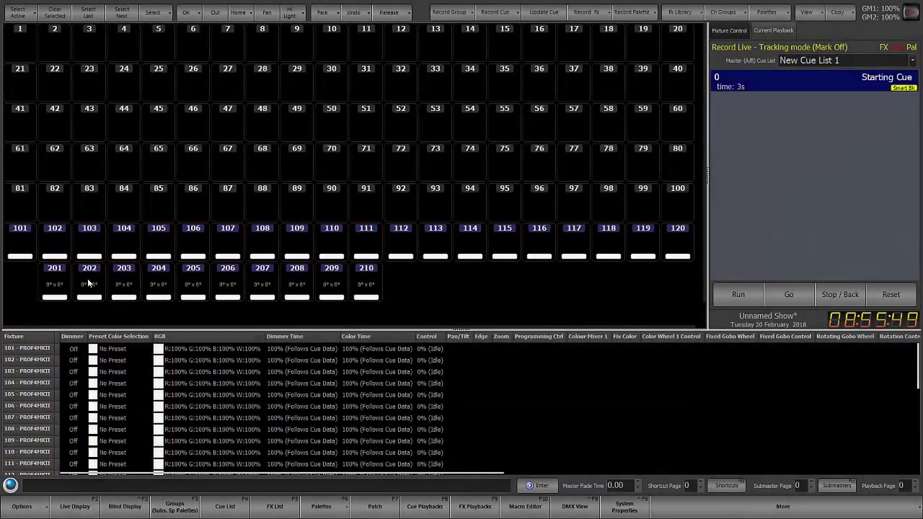
{"action": "left_click_drag", "start_coordinate": [62, 282], "coordinate": [370, 291]}
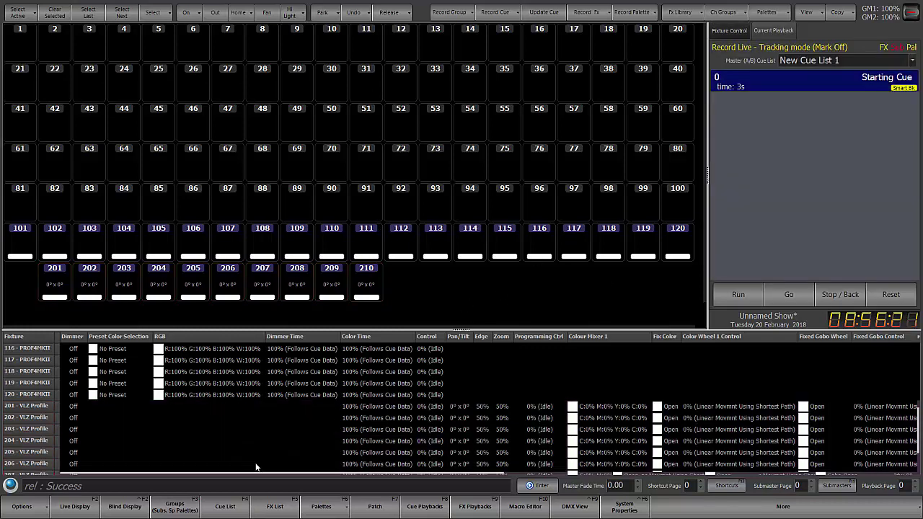
Step: Select channels 1 through 20 and apply the Intensity FX: Square Wave Wrap effect from the Fx Library
{"action": "type", "text": "1/20"}
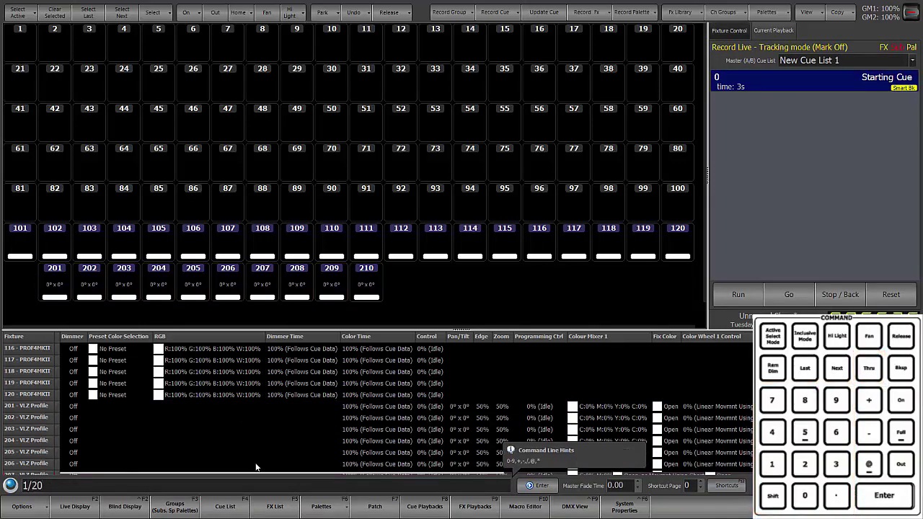
{"action": "key", "text": "Return"}
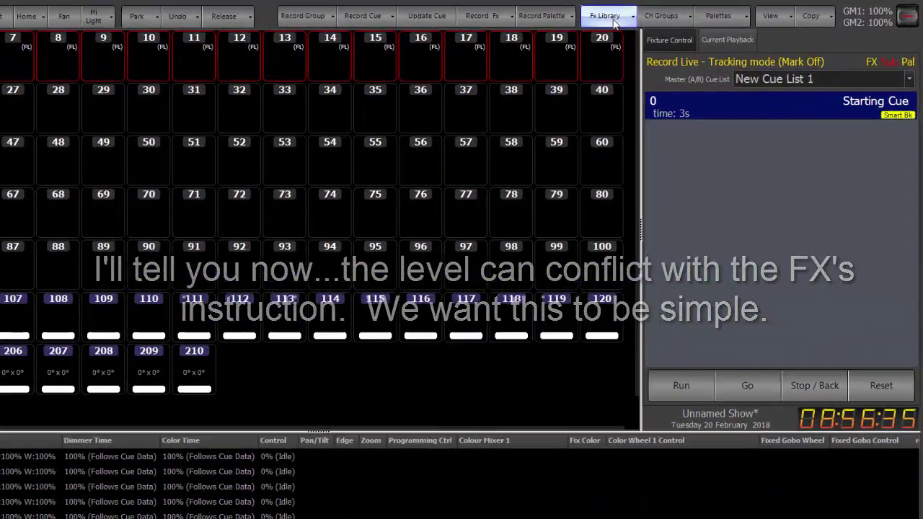
{"action": "left_click", "coordinate": [684, 16]}
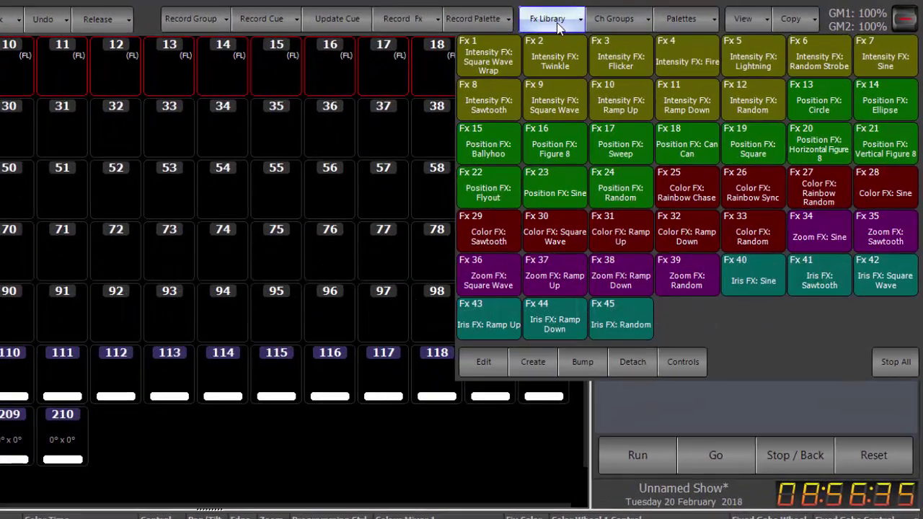
{"action": "left_click", "coordinate": [491, 69]}
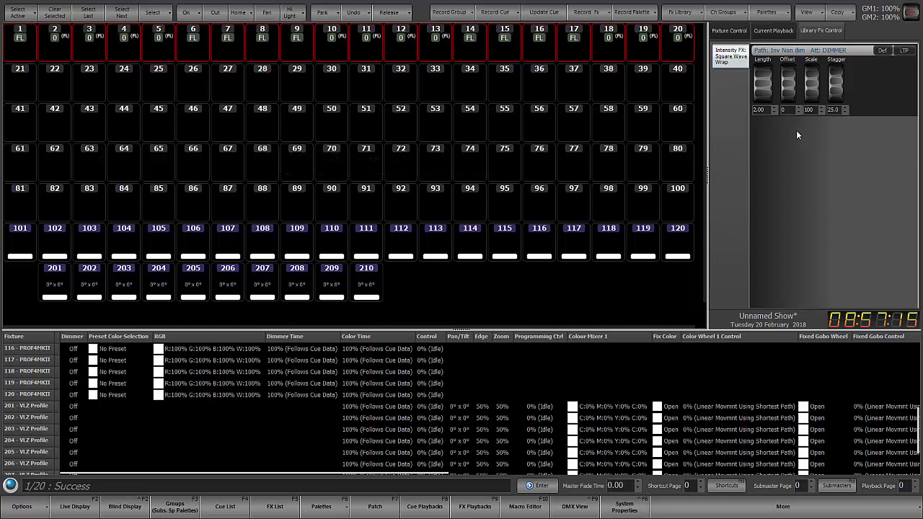
Step: Adjust the Square Wave Wrap effect's speed by varying its length and leaving it at 1.00
{"action": "left_click", "coordinate": [774, 112]}
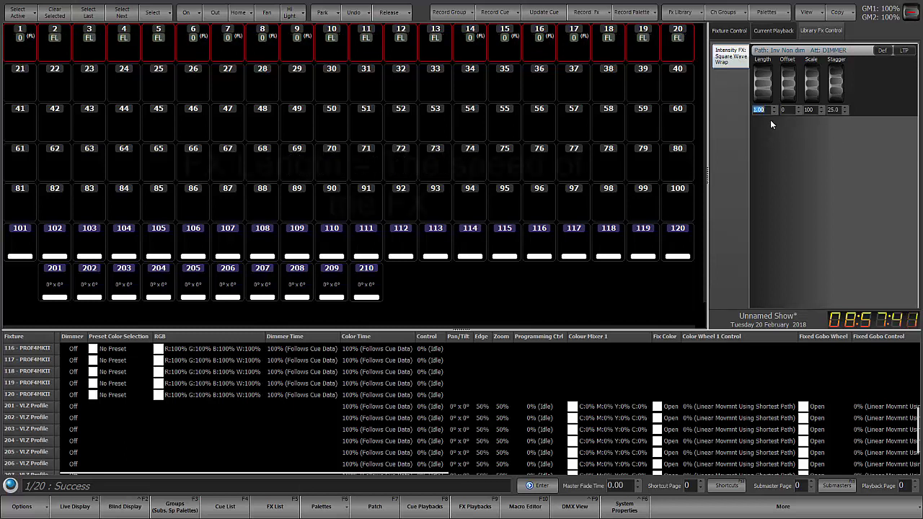
{"action": "scroll", "coordinate": [775, 110], "scroll_direction": "up", "scroll_amount": 3}
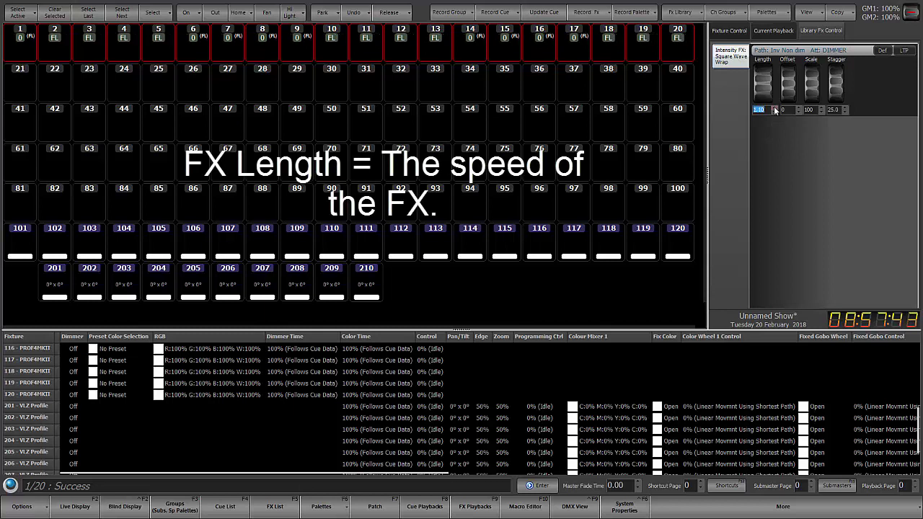
{"action": "scroll", "coordinate": [775, 110], "scroll_direction": "up", "scroll_amount": 2}
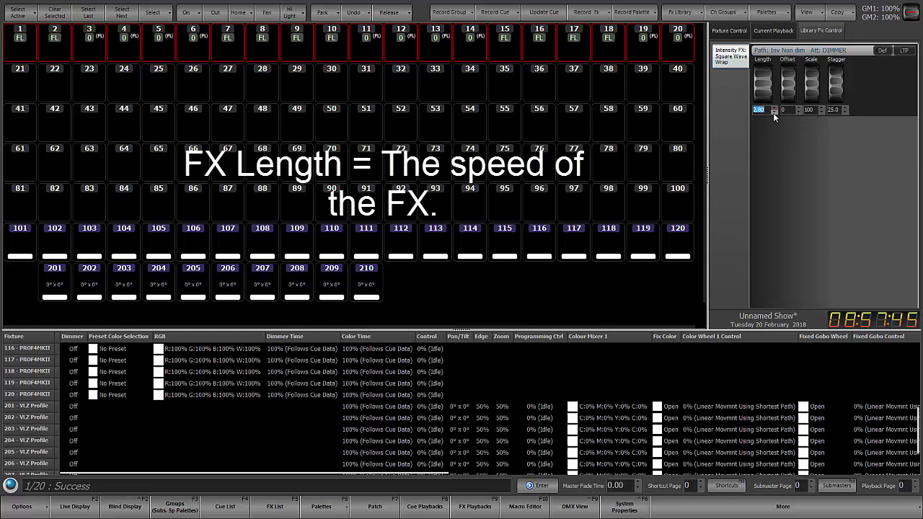
{"action": "scroll", "coordinate": [774, 111], "scroll_direction": "down", "scroll_amount": 5}
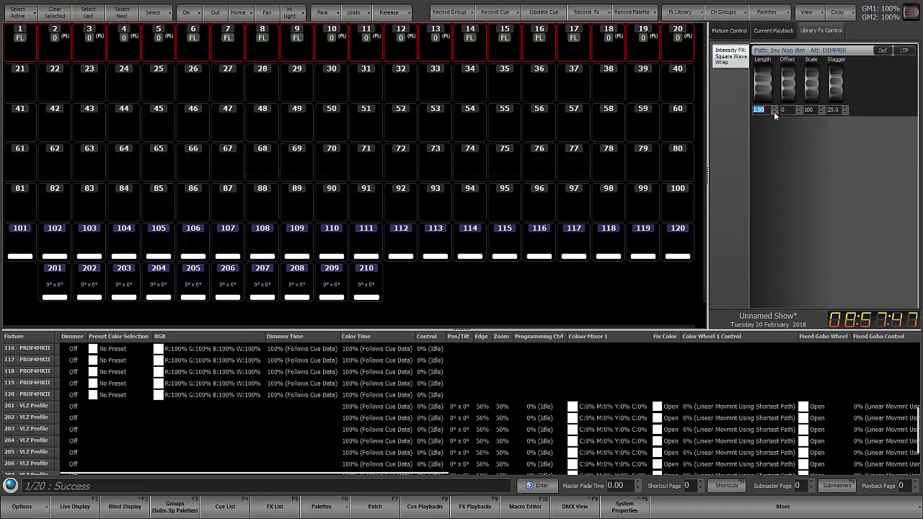
{"action": "scroll", "coordinate": [774, 111], "scroll_direction": "down", "scroll_amount": 3}
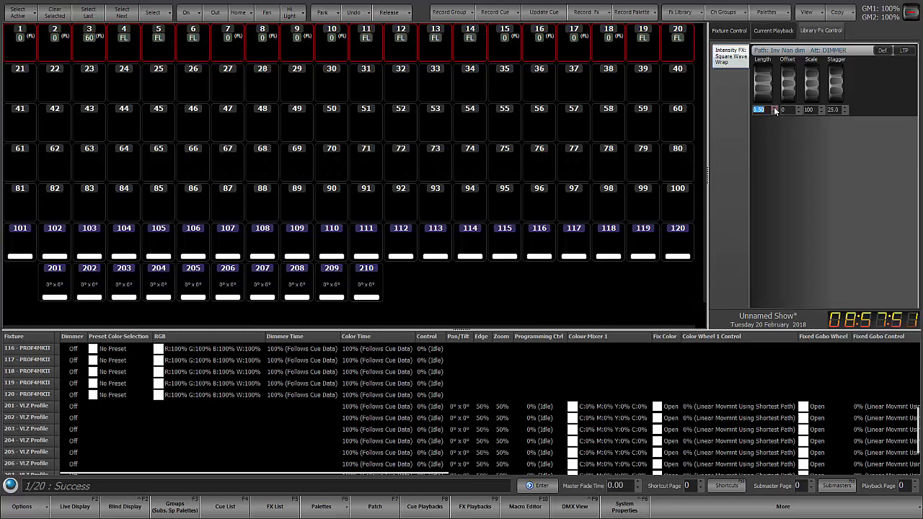
{"action": "scroll", "coordinate": [774, 111], "scroll_direction": "up", "scroll_amount": 3}
{"action": "scroll", "coordinate": [773, 110], "scroll_direction": "down", "scroll_amount": 2}
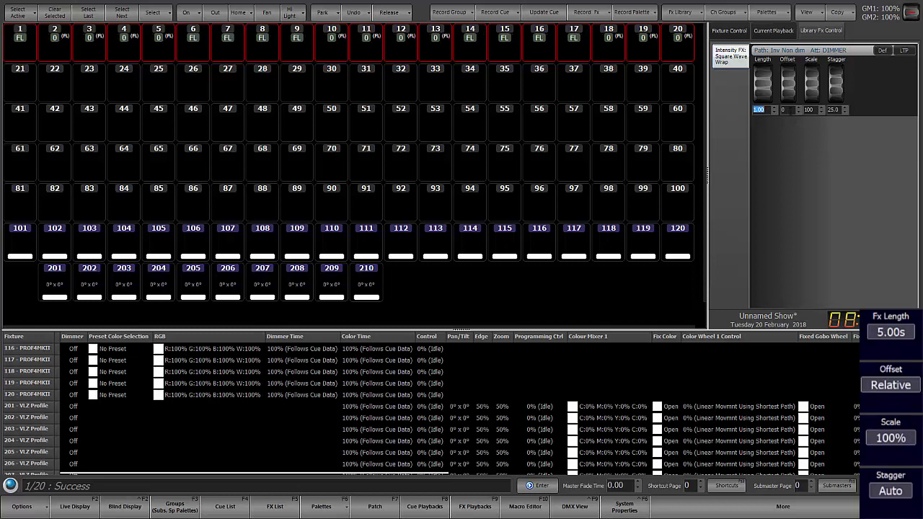
Step: Try raising the Square Wave Wrap effect's offset to 55, and reset the offset to 0
{"action": "left_click", "coordinate": [786, 110]}
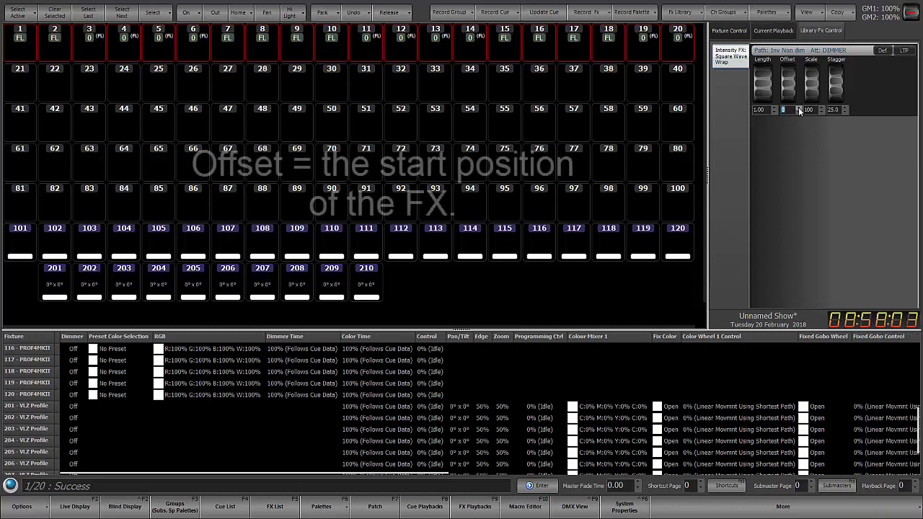
{"action": "type", "text": "10"}
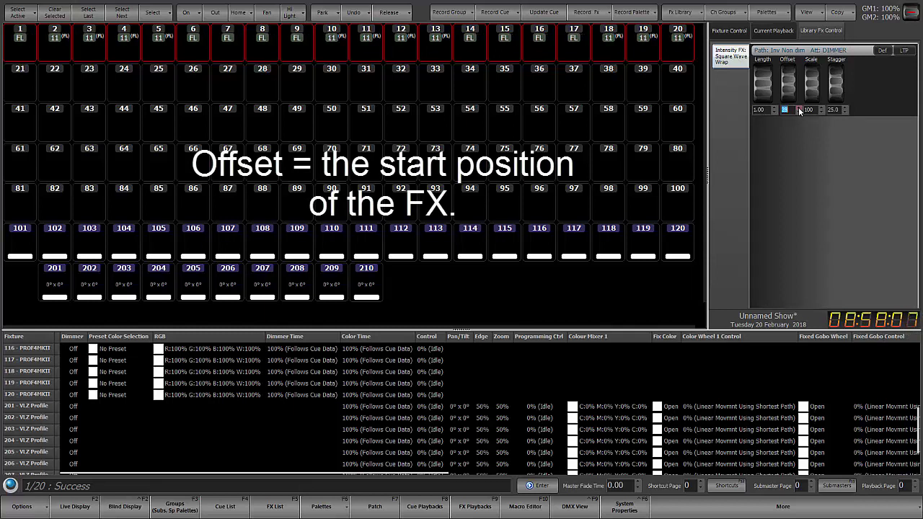
{"action": "scroll", "coordinate": [799, 110], "scroll_direction": "up", "scroll_amount": 5}
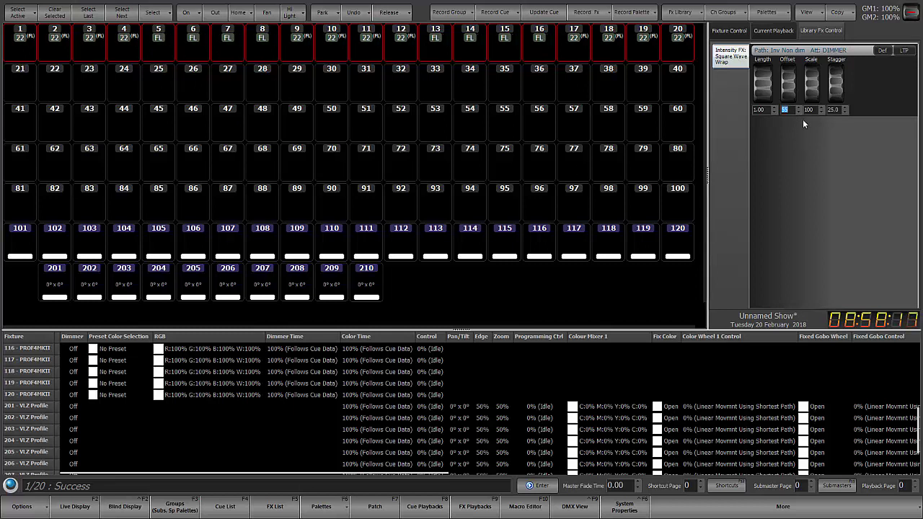
{"action": "type", "text": "0"}
{"action": "key", "text": "Return"}
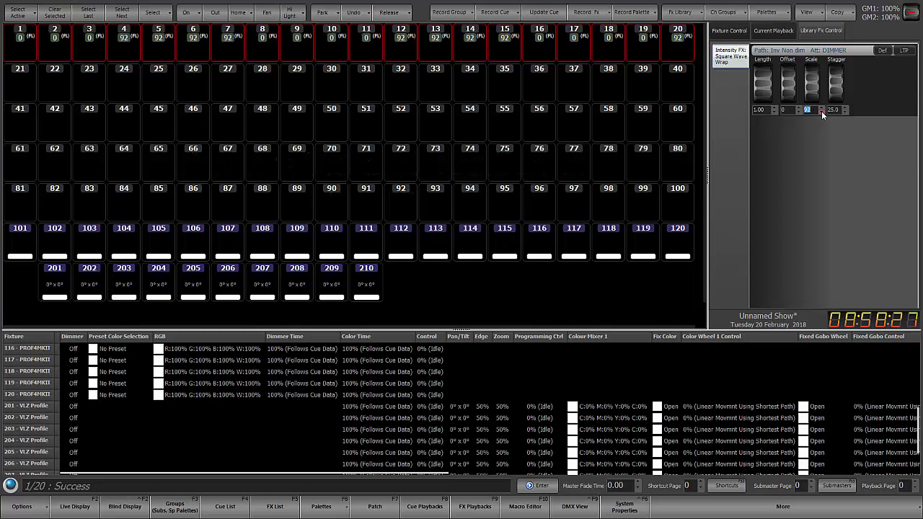
Step: Try lowering the Square Wave Wrap effect's scale to 84, and restore the scale to 100
{"action": "left_click", "coordinate": [822, 111]}
{"action": "left_click", "coordinate": [822, 111]}
{"action": "left_click", "coordinate": [821, 111]}
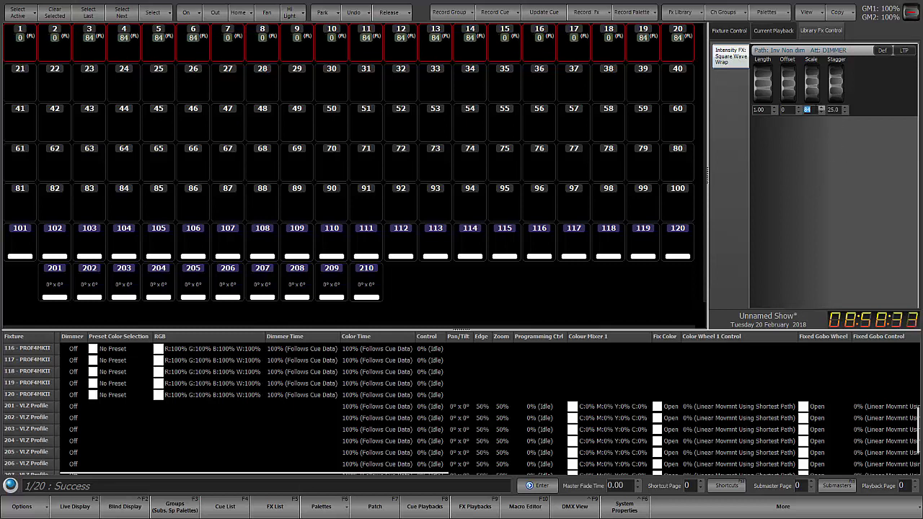
{"action": "left_click_drag", "start_coordinate": [822, 111], "coordinate": [826, 113]}
Step: Reduce the Square Wave Wrap effect's stagger to 0 so all channels run together
{"action": "left_click", "coordinate": [846, 113]}
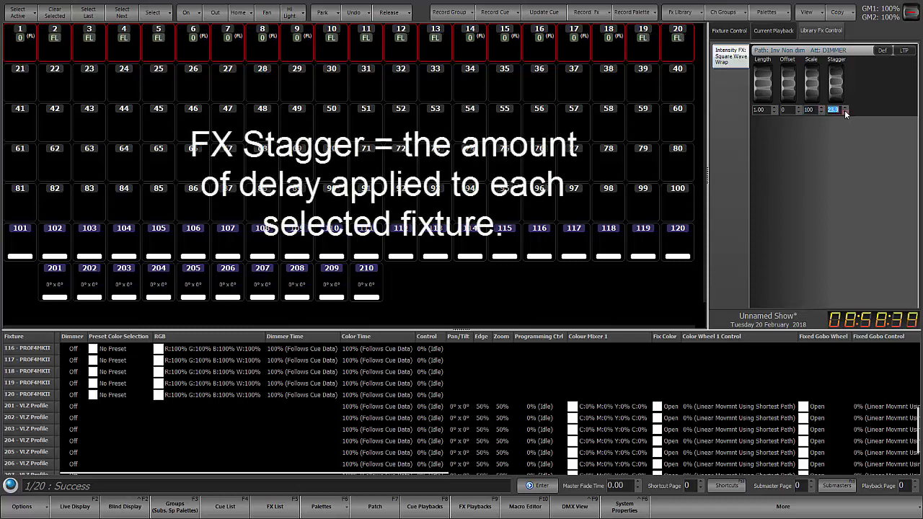
{"action": "left_click", "coordinate": [846, 114]}
{"action": "type", "text": "0"}
{"action": "key", "text": "Return"}
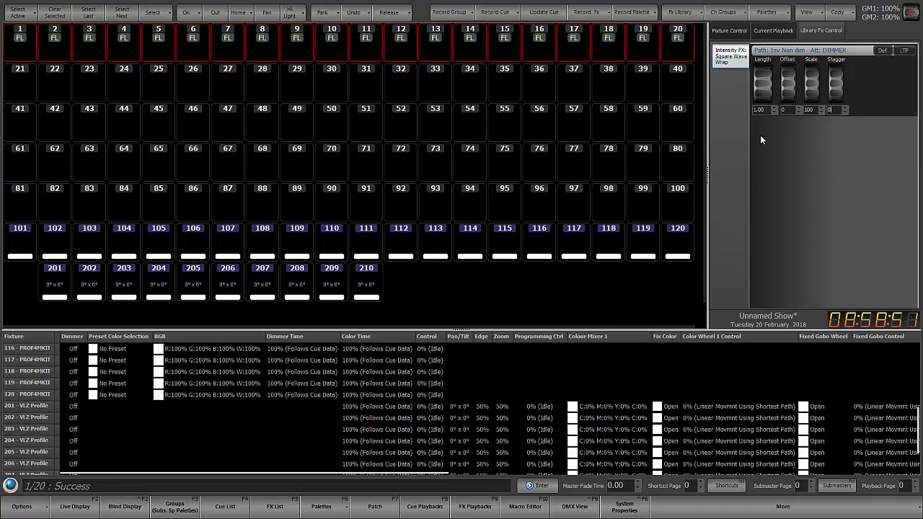
Step: Raise the Square Wave Wrap effect's stagger gradually to 10.0
{"action": "left_click", "coordinate": [847, 110]}
{"action": "left_click", "coordinate": [847, 111]}
{"action": "left_click", "coordinate": [847, 109]}
{"action": "left_click", "coordinate": [847, 111]}
{"action": "left_click", "coordinate": [847, 110]}
{"action": "left_click", "coordinate": [847, 110]}
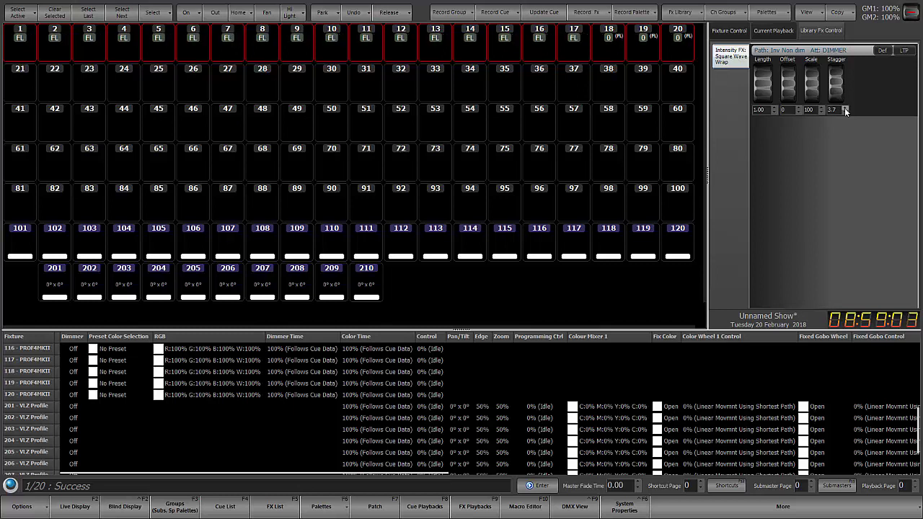
{"action": "left_click", "coordinate": [847, 111]}
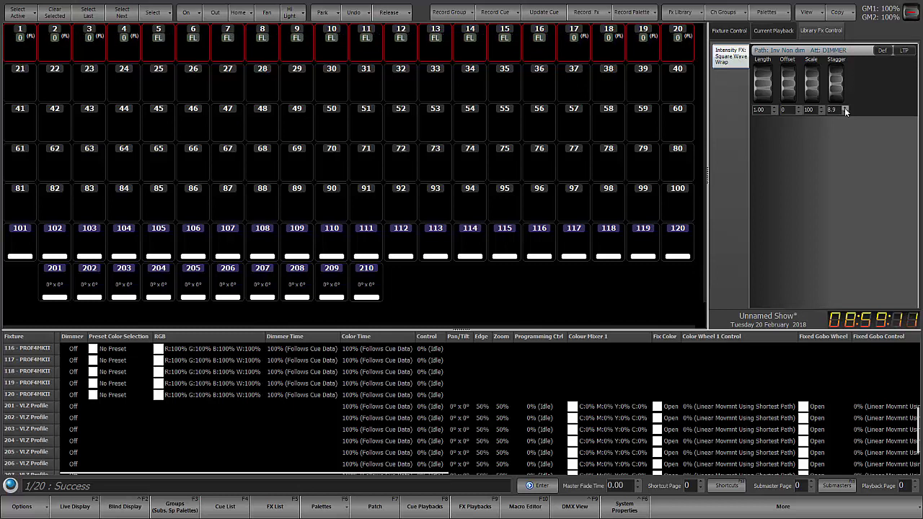
{"action": "left_click", "coordinate": [846, 110]}
{"action": "left_click", "coordinate": [846, 110]}
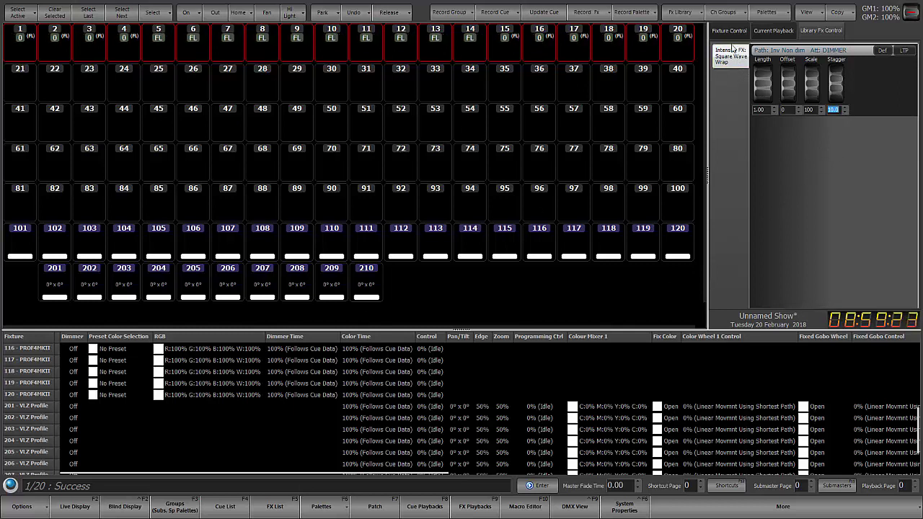
Step: Record the running effect as cue 1 in New Cue List 1 with the command line entry record 1
{"action": "left_click", "coordinate": [773, 31]}
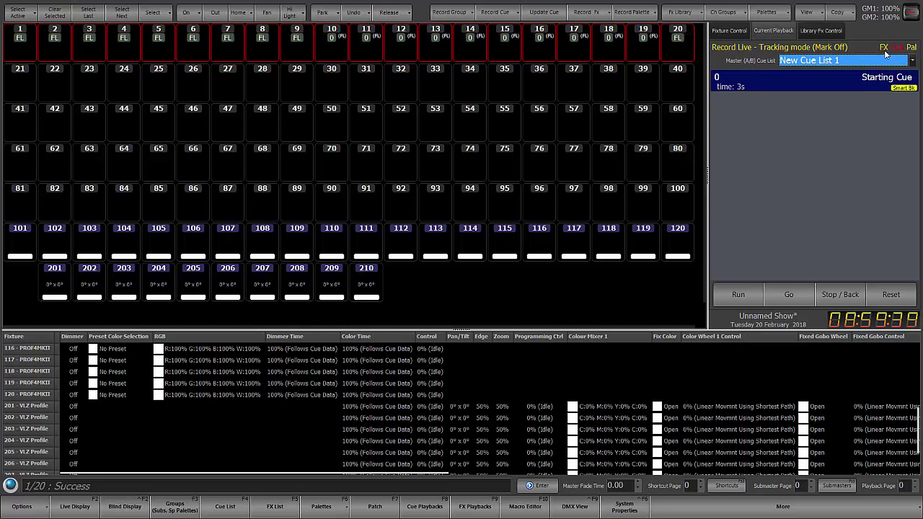
{"action": "left_click", "coordinate": [244, 487]}
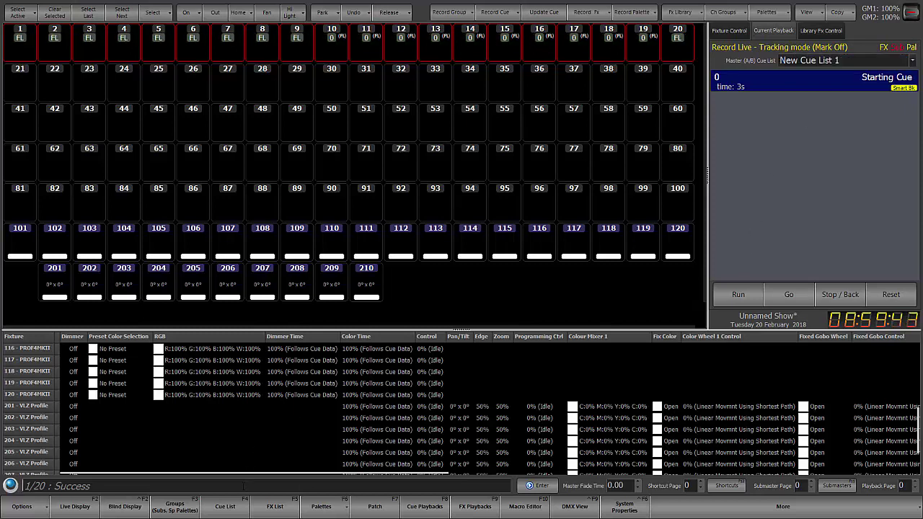
{"action": "type", "text": "recor"}
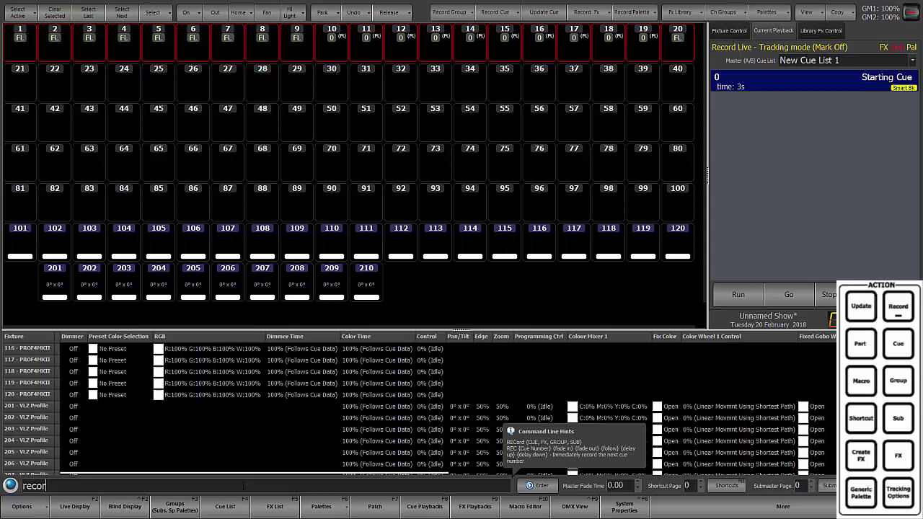
{"action": "type", "text": "d"}
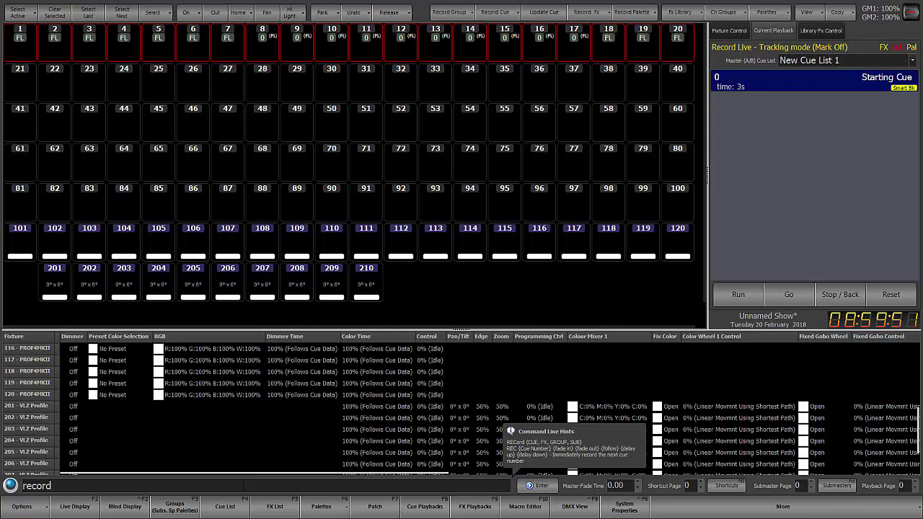
{"action": "type", "text": "1"}
{"action": "key", "text": "Return"}
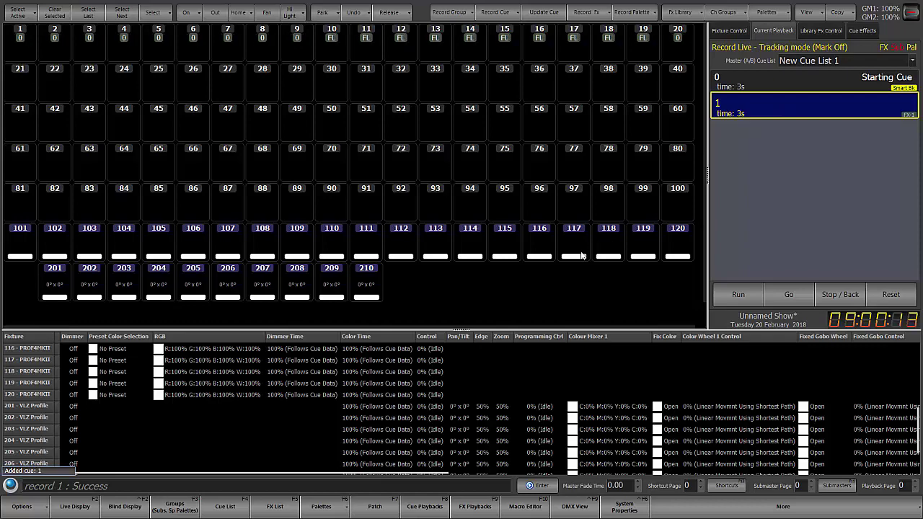
Step: Open effect #1 (Intensity FX: Square Wave Wrap) in the Effects Editor and examine its channel list, attribute and profile
{"action": "left_click", "coordinate": [275, 507]}
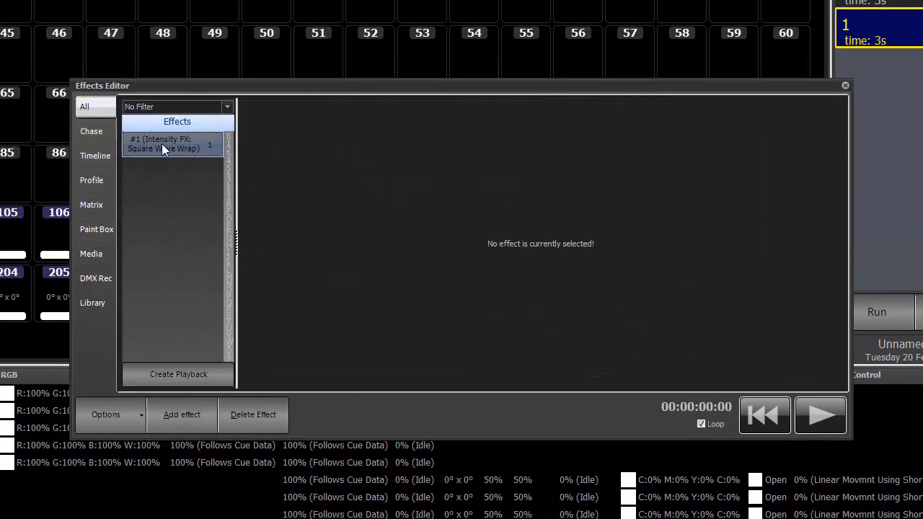
{"action": "left_click", "coordinate": [163, 146]}
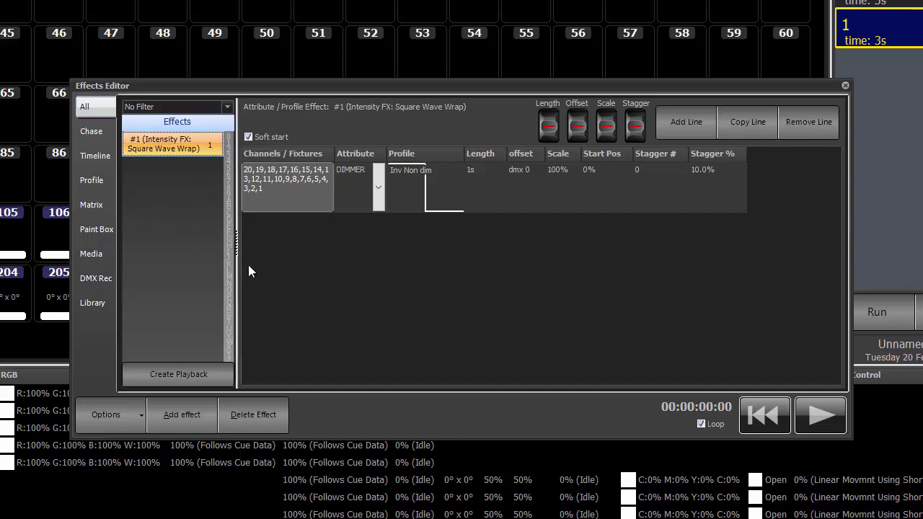
{"action": "double_click", "coordinate": [295, 199]}
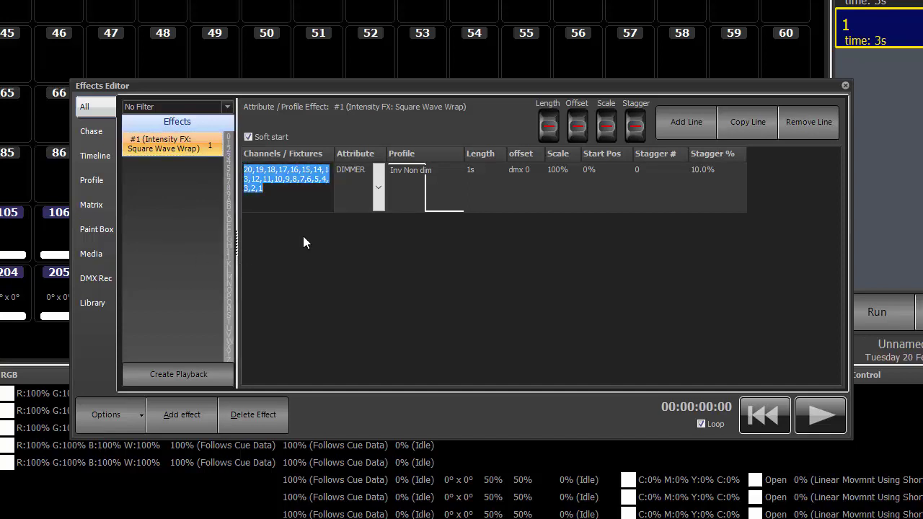
{"action": "left_click", "coordinate": [379, 189]}
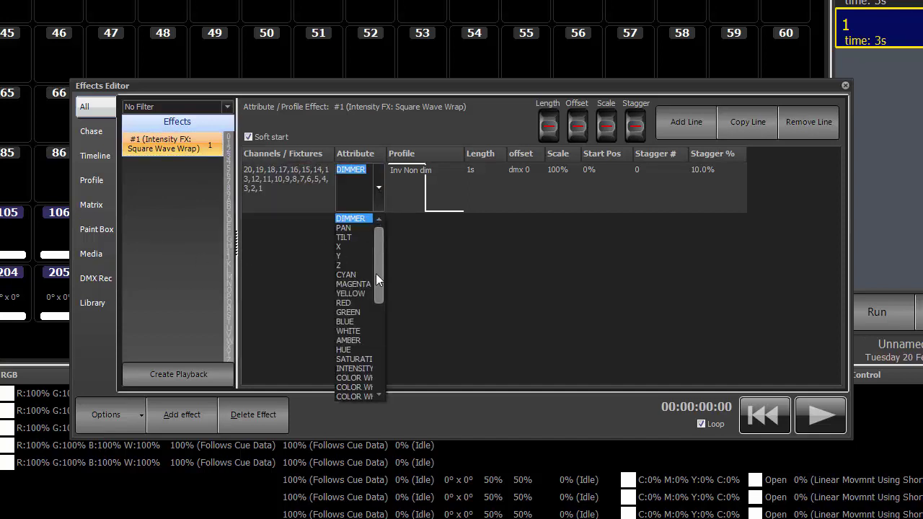
{"action": "left_click", "coordinate": [361, 218]}
{"action": "left_click", "coordinate": [435, 188]}
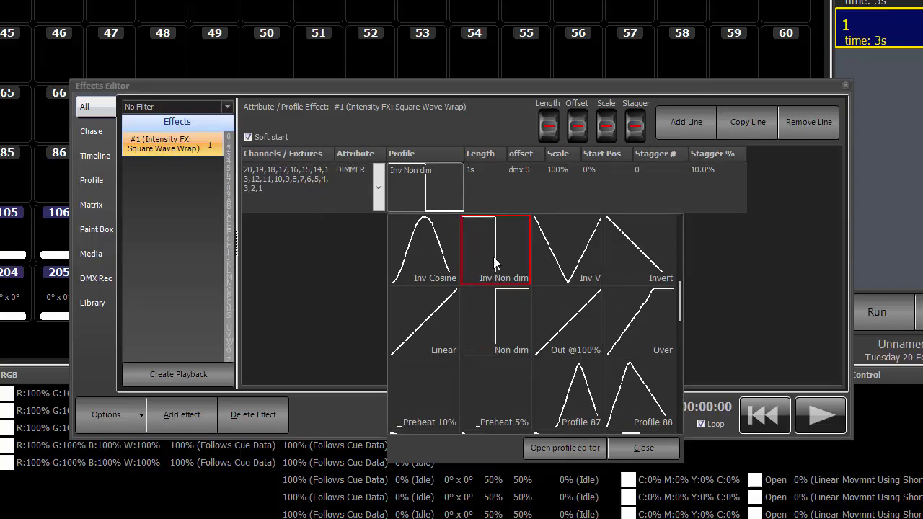
{"action": "left_click", "coordinate": [297, 200]}
{"action": "left_click", "coordinate": [312, 197]}
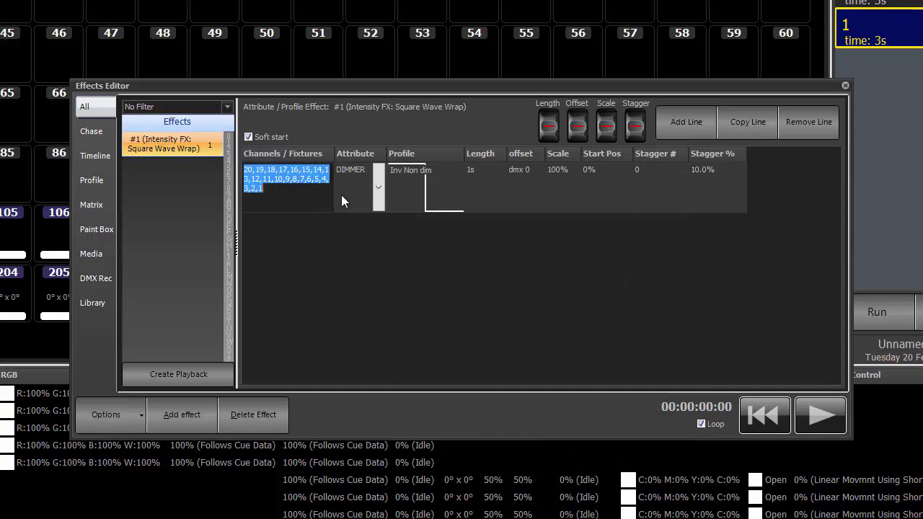
Step: Examine the attribute, profile and length of the Square Wave Wrap effect, and close the Effects Editor
{"action": "left_click", "coordinate": [347, 197]}
{"action": "left_click", "coordinate": [498, 245]}
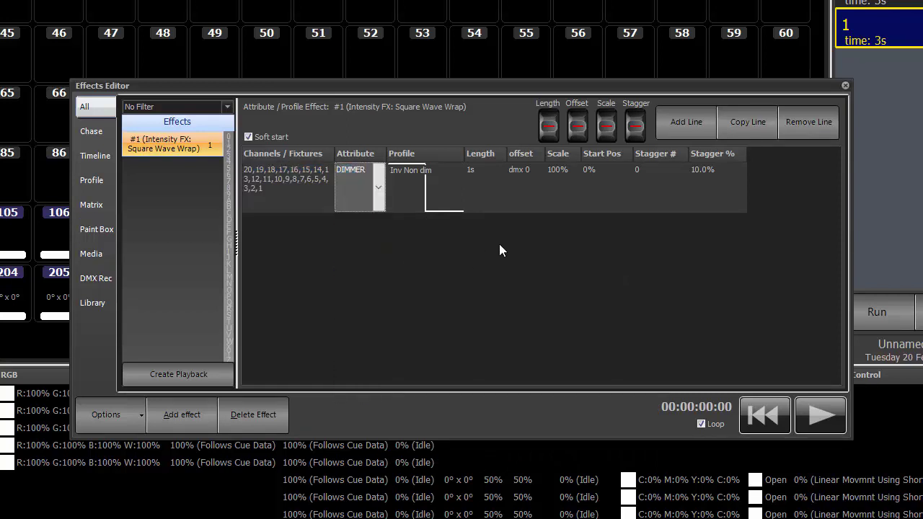
{"action": "left_click", "coordinate": [484, 186]}
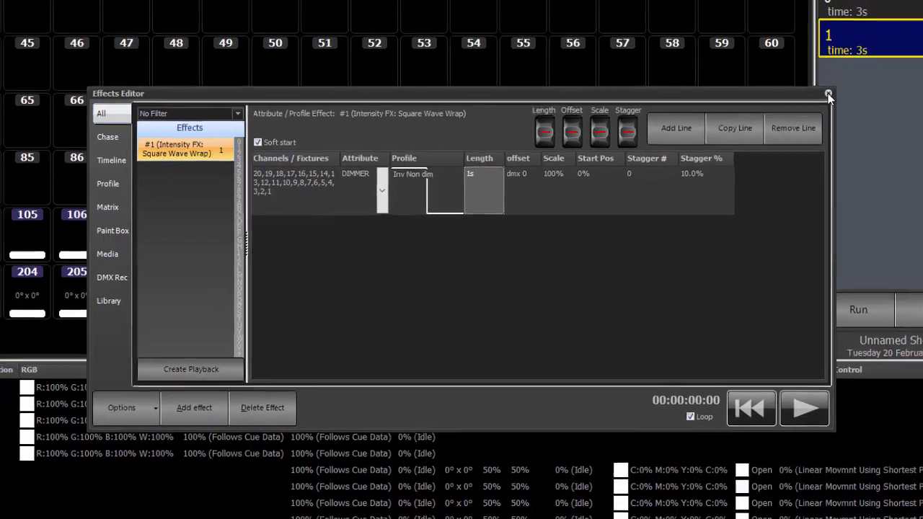
{"action": "left_click", "coordinate": [845, 85]}
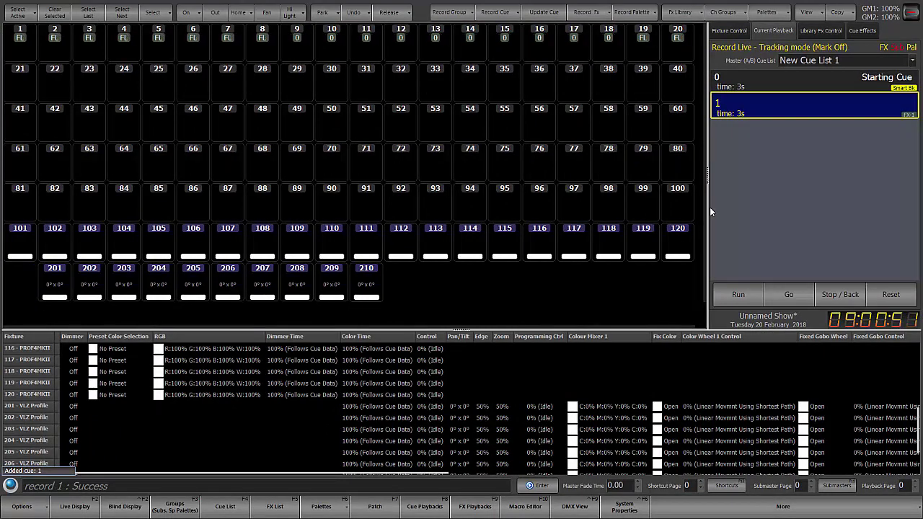
Step: Bring channels 21 to 25 to full and record the look as cue 2 with the command line entry rec 2
{"action": "left_click_drag", "start_coordinate": [17, 86], "coordinate": [164, 89]}
{"action": "key", "text": "at"}
{"action": "key", "text": "at"}
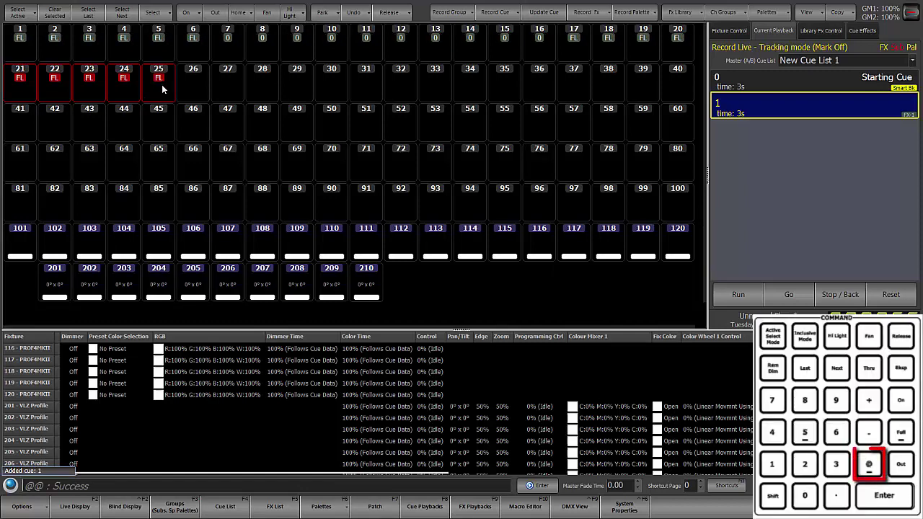
{"action": "type", "text": "rec"}
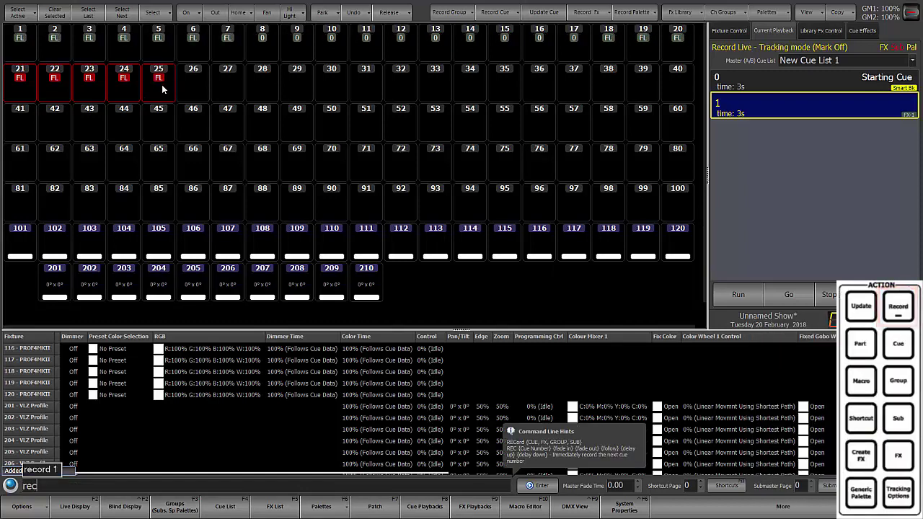
{"action": "type", "text": " 2"}
{"action": "key", "text": "Return"}
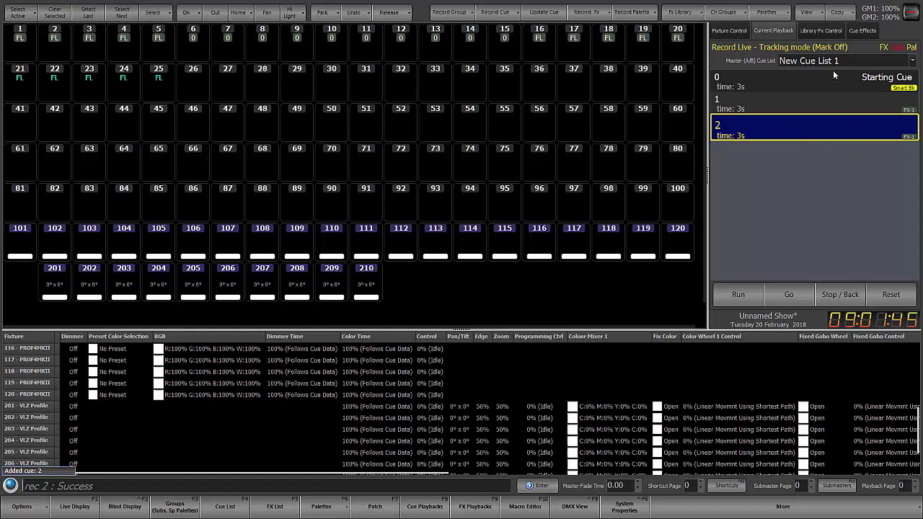
Step: Stop the Square Wave Wrap effect running in cue 2 and record the result as cue 3 with rec 3
{"action": "left_click", "coordinate": [824, 31]}
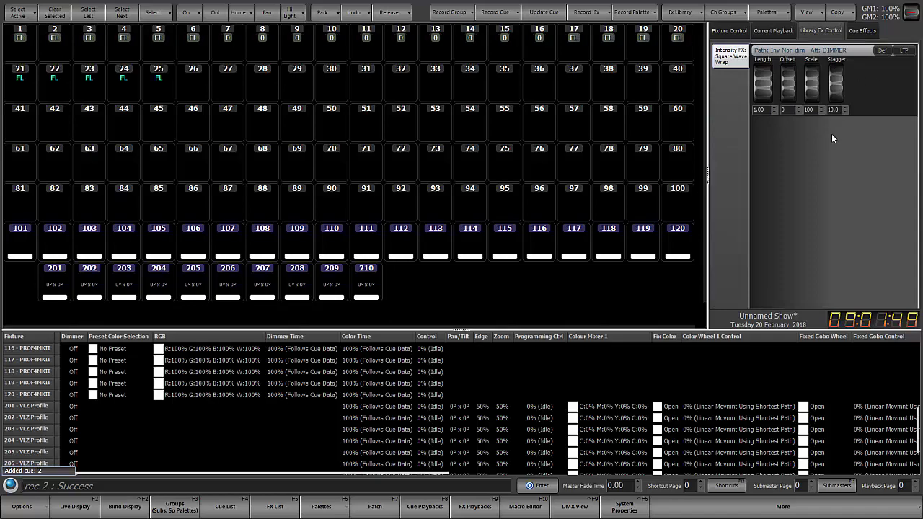
{"action": "left_click", "coordinate": [863, 30]}
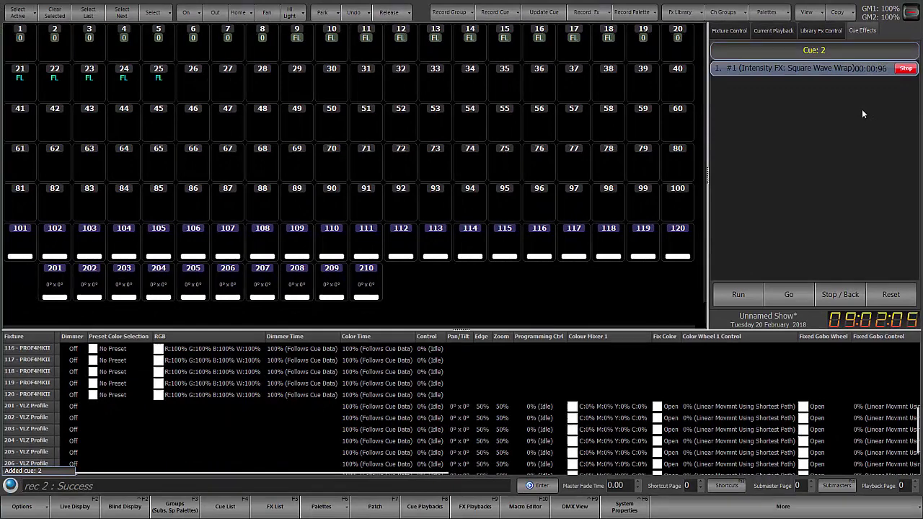
{"action": "left_click", "coordinate": [906, 68]}
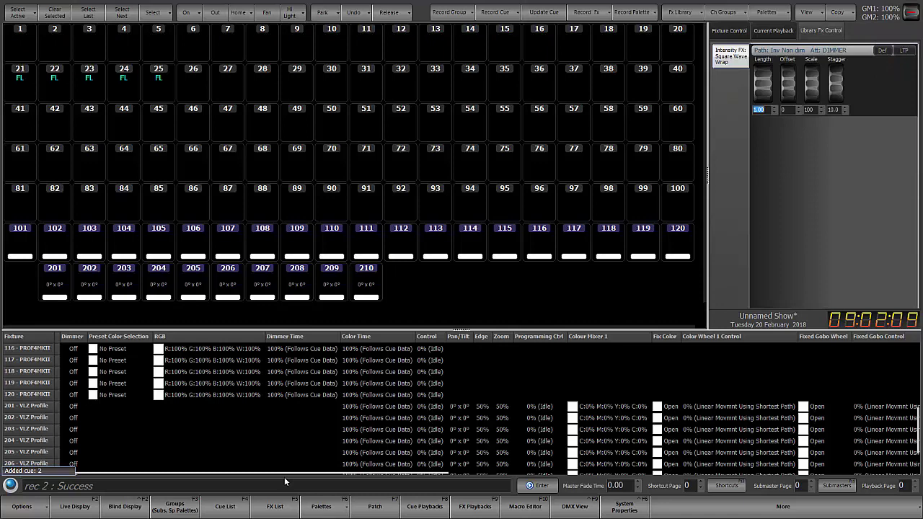
{"action": "key", "text": "ctrl+r"}
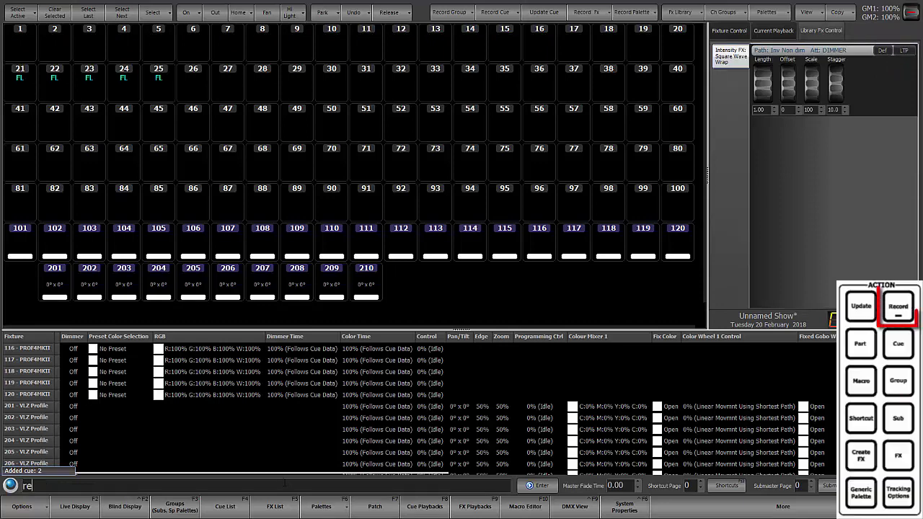
{"action": "key", "text": "Return"}
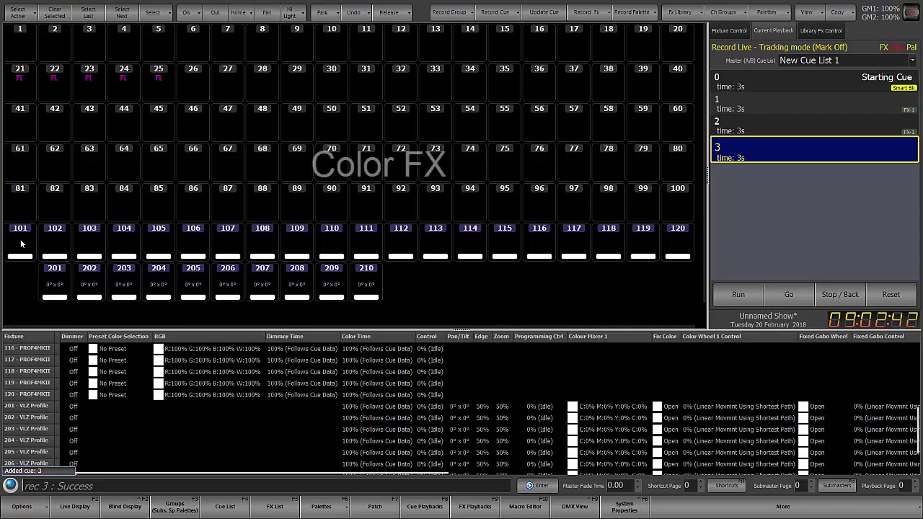
Step: Select fixtures 101 to 120 and apply the library effect Color FX: Sine to them
{"action": "left_click_drag", "start_coordinate": [34, 244], "coordinate": [677, 244]}
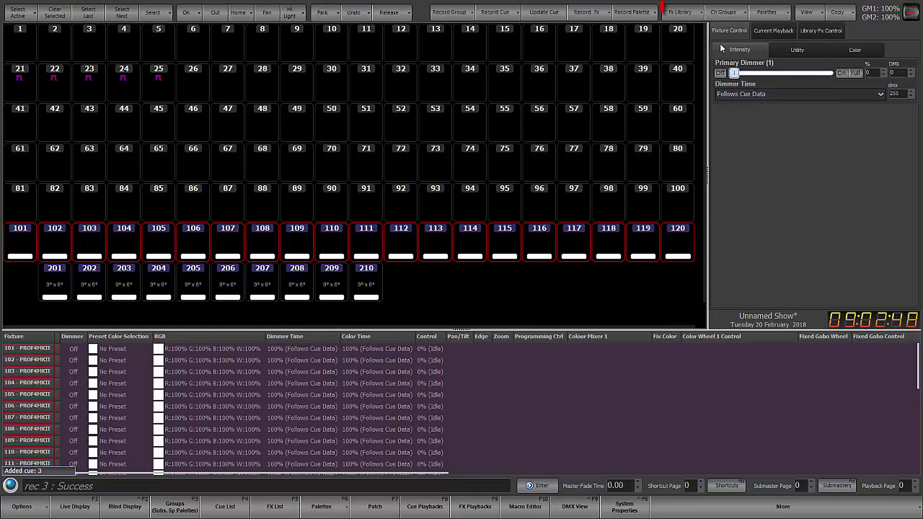
{"action": "left_click", "coordinate": [679, 13]}
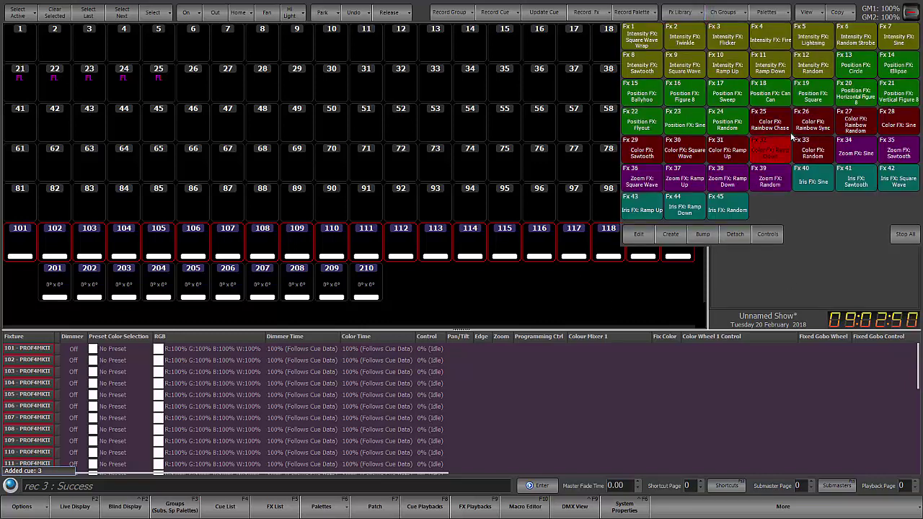
{"action": "left_click", "coordinate": [904, 126]}
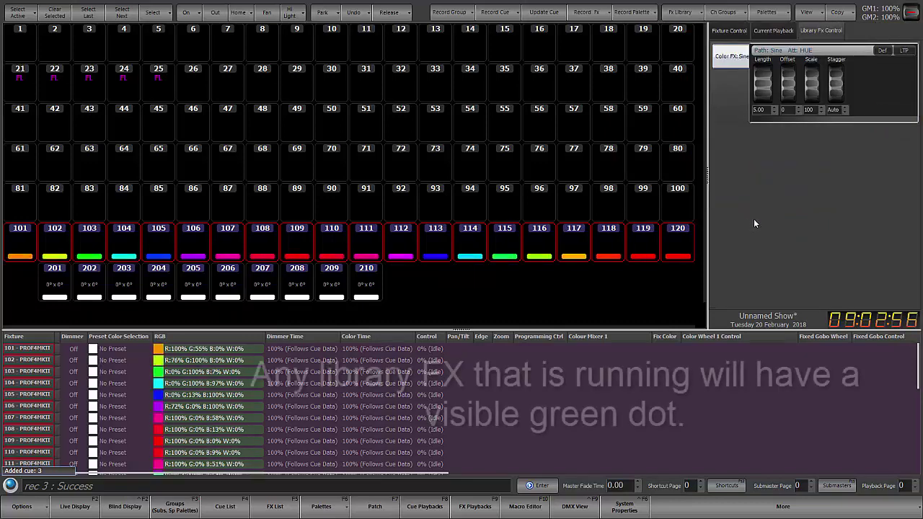
Step: Stop Color FX: Sine on fixtures 101 to 120 and apply the library effect Color FX: Rainbow Chase instead
{"action": "left_click", "coordinate": [681, 12]}
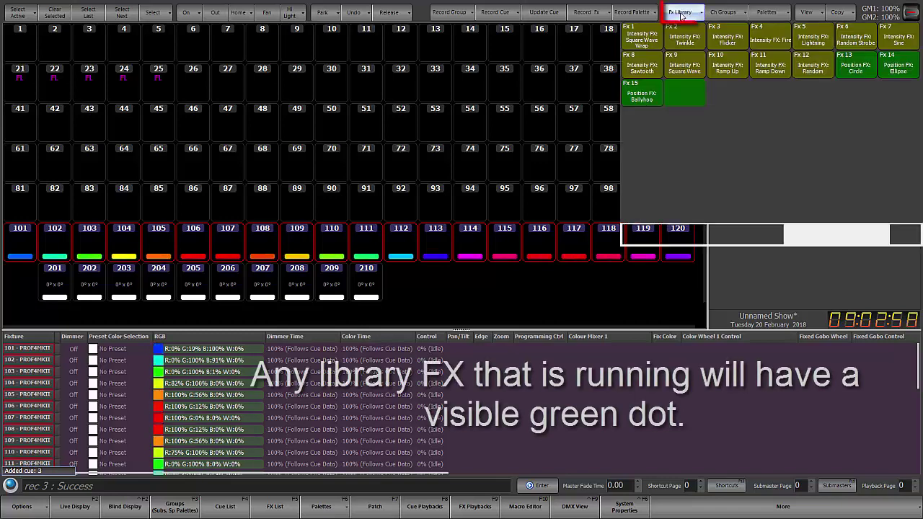
{"action": "left_click", "coordinate": [898, 121]}
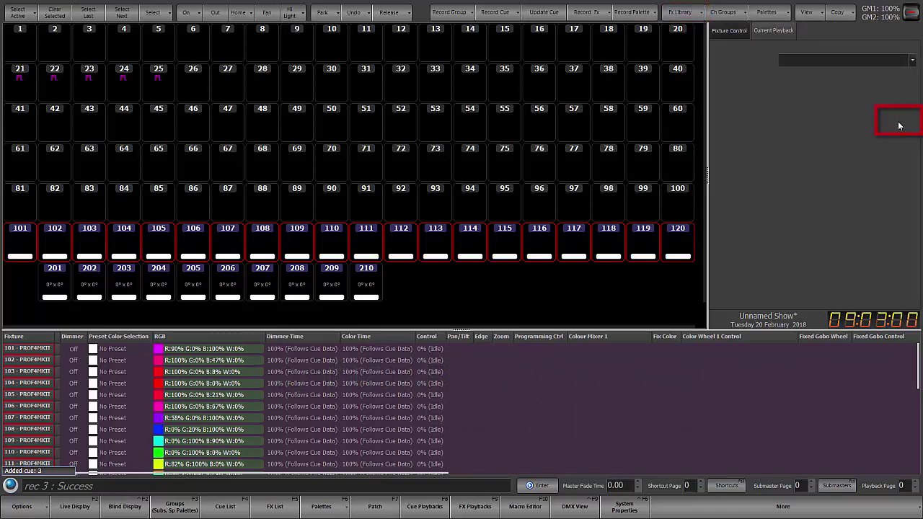
{"action": "left_click", "coordinate": [680, 12]}
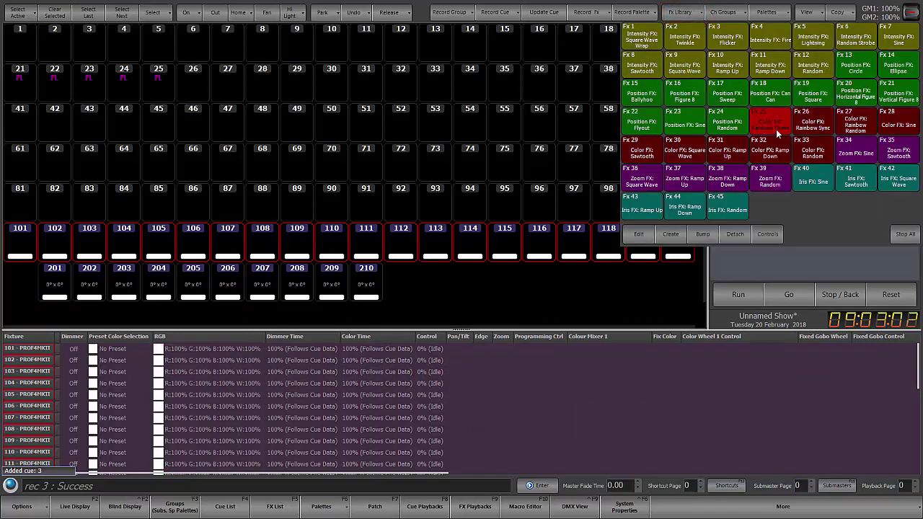
{"action": "left_click", "coordinate": [776, 130]}
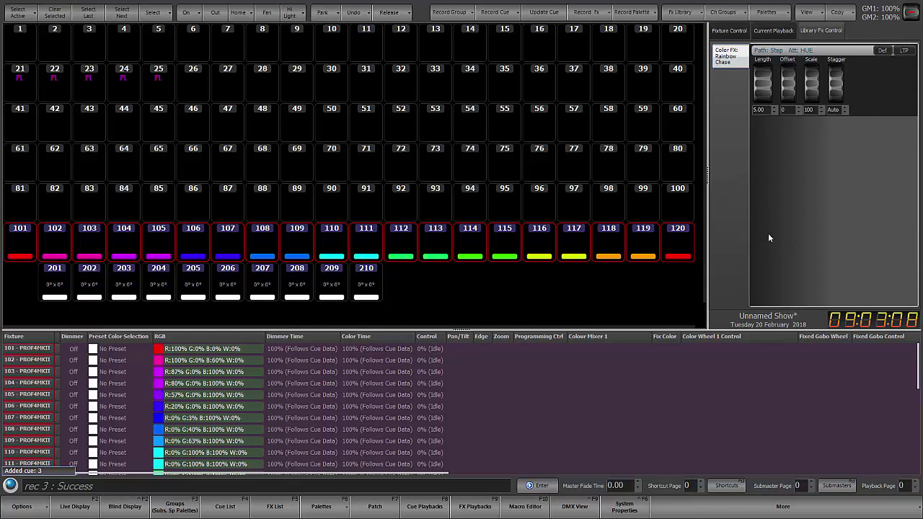
Step: Bring fixtures 101 to 120 to full and record the running Rainbow Chase as cue 4 with rec 4
{"action": "key", "text": "at"}
{"action": "key", "text": "at"}
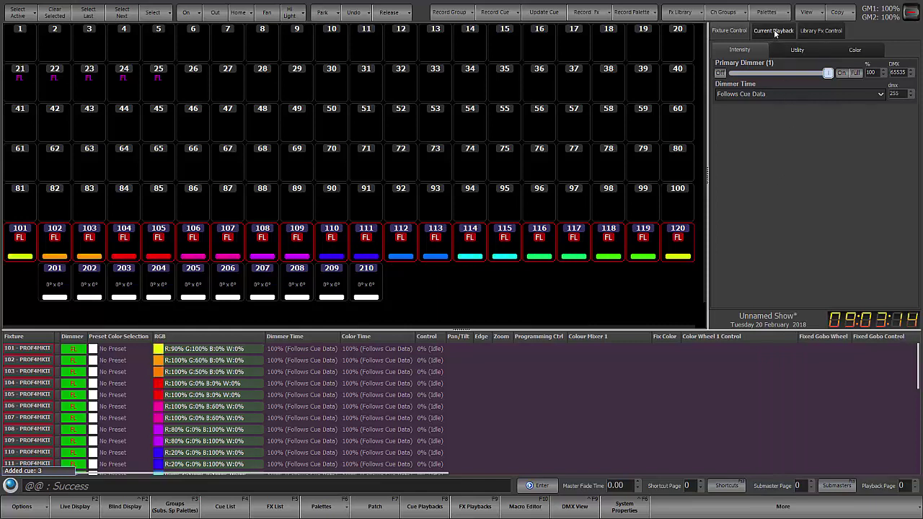
{"action": "left_click", "coordinate": [820, 32]}
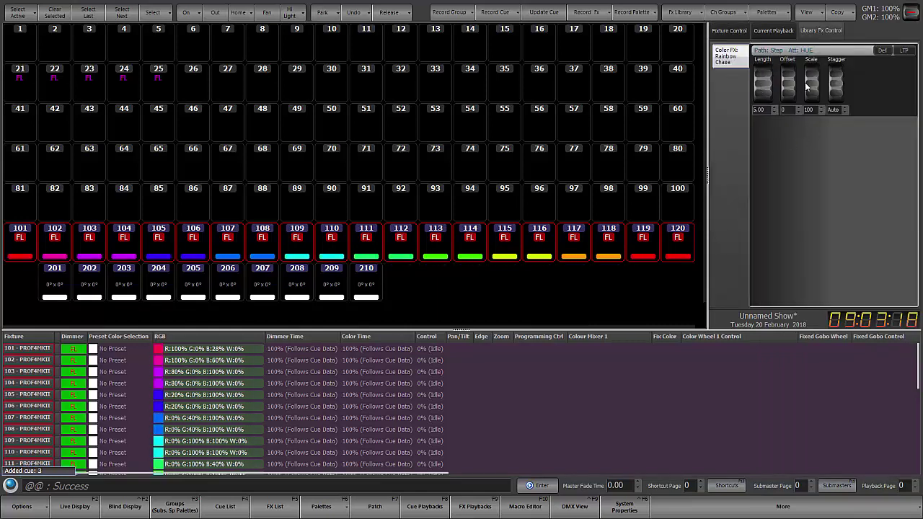
{"action": "mouse_move", "coordinate": [847, 87]}
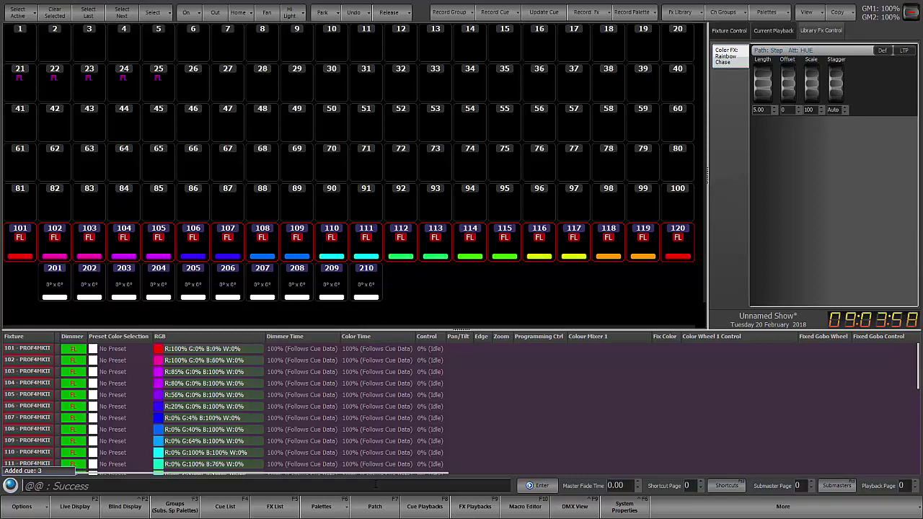
{"action": "type", "text": "rec 4"}
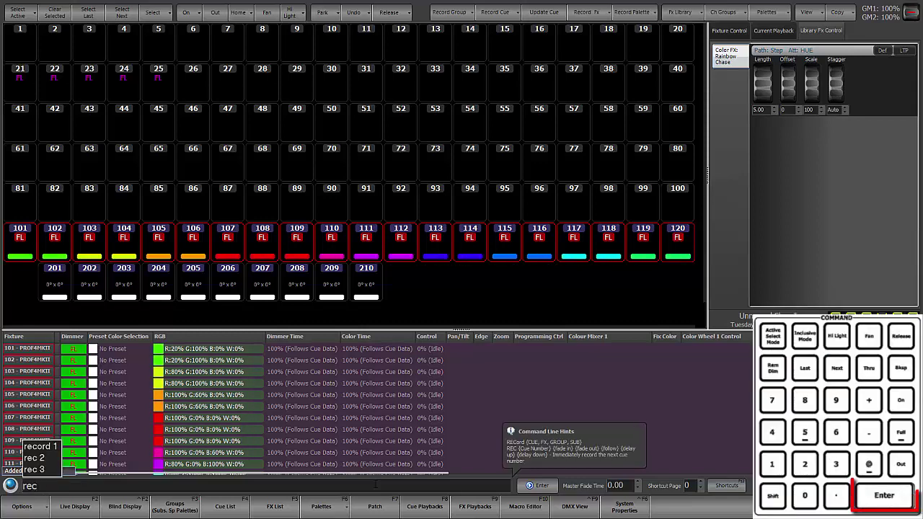
{"action": "key", "text": "Return"}
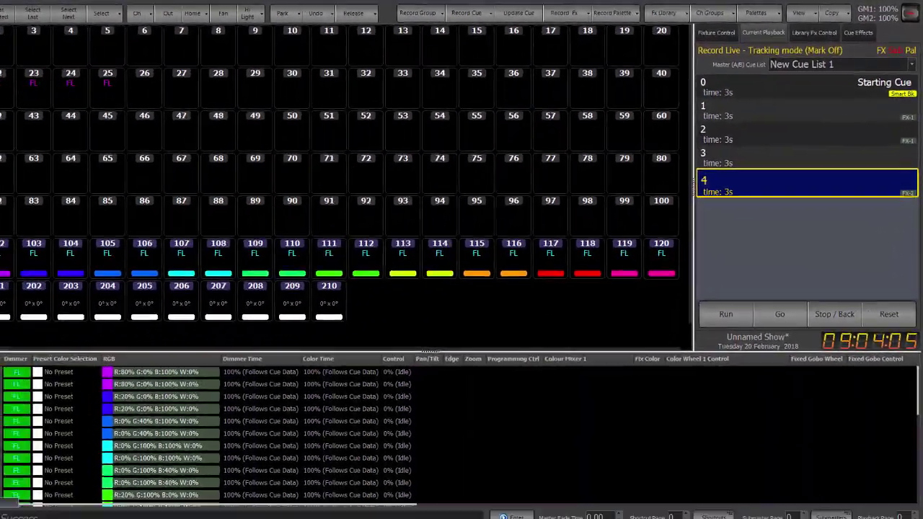
Step: Examine the attribute and available profiles of Color FX: Rainbow Chase in the Effects Editor, and close the editor
{"action": "left_click", "coordinate": [274, 506]}
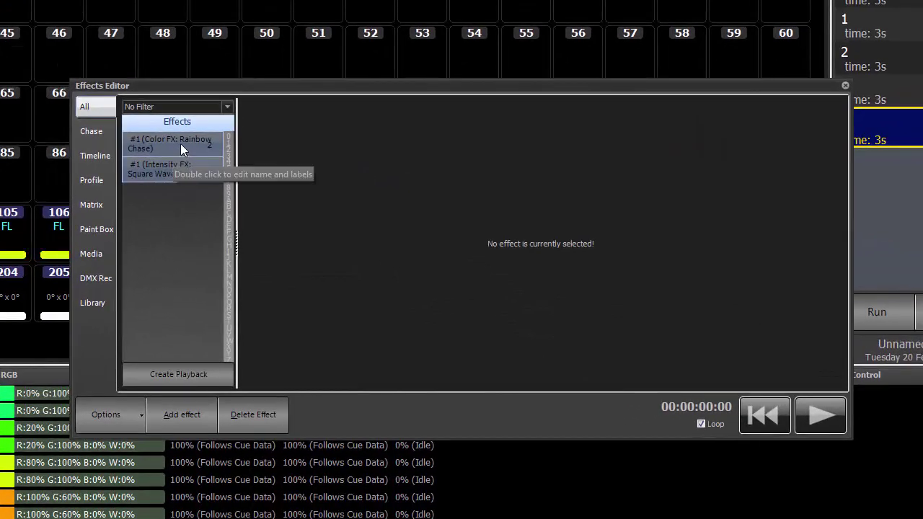
{"action": "left_click", "coordinate": [179, 144]}
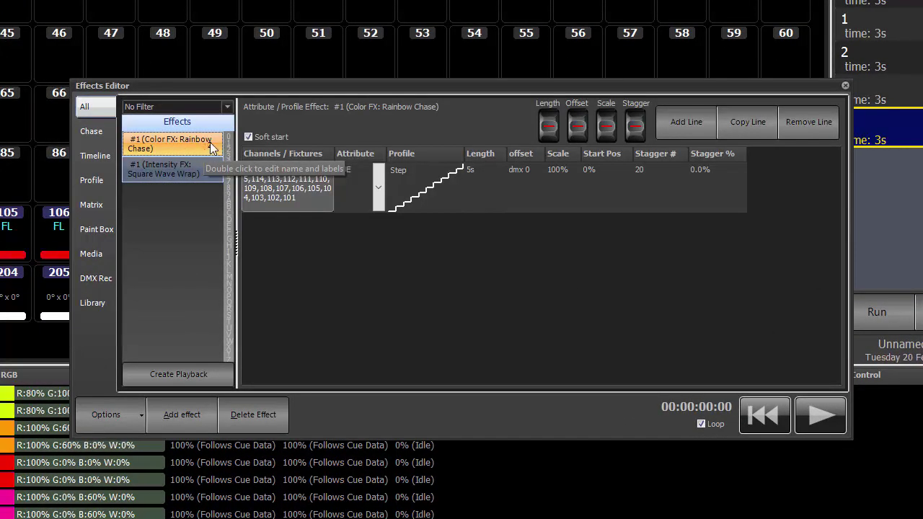
{"action": "left_click", "coordinate": [378, 187]}
{"action": "left_click", "coordinate": [380, 183]}
{"action": "left_click", "coordinate": [450, 183]}
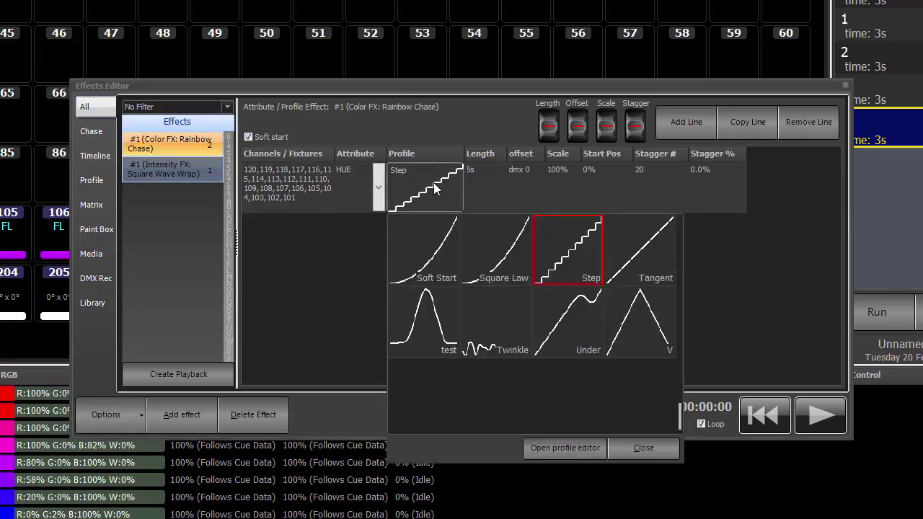
{"action": "left_click", "coordinate": [711, 257]}
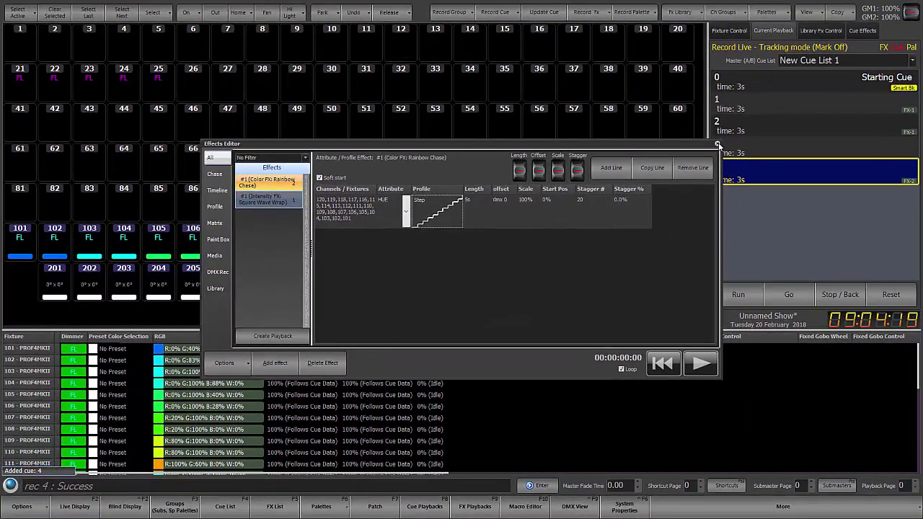
{"action": "left_click", "coordinate": [718, 145]}
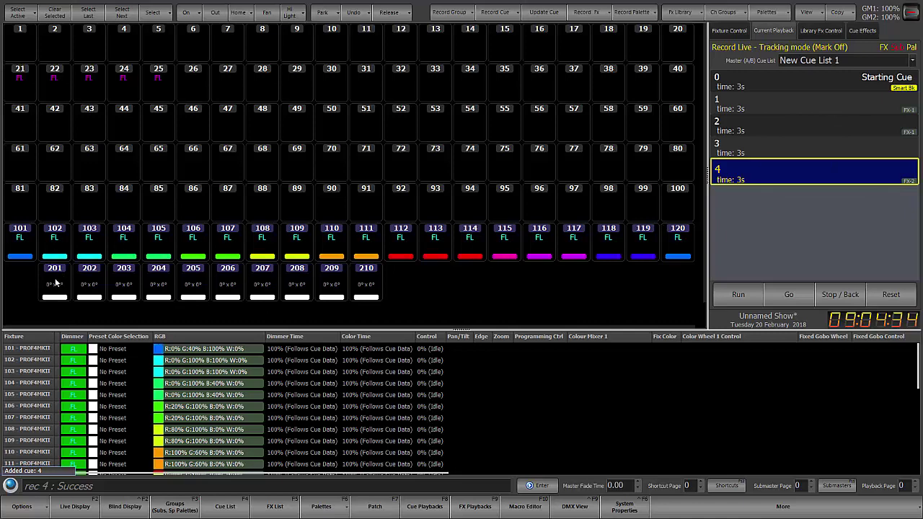
Step: Bring fixtures 201 to 210 to full and apply the library effect Position FX: Can Can
{"action": "left_click_drag", "start_coordinate": [52, 279], "coordinate": [376, 290]}
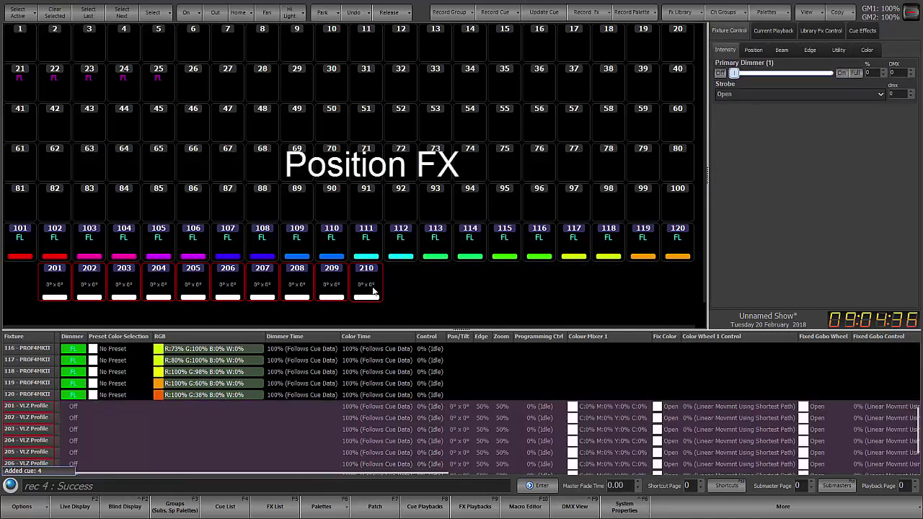
{"action": "type", "text": "@@"}
{"action": "key", "text": "Return"}
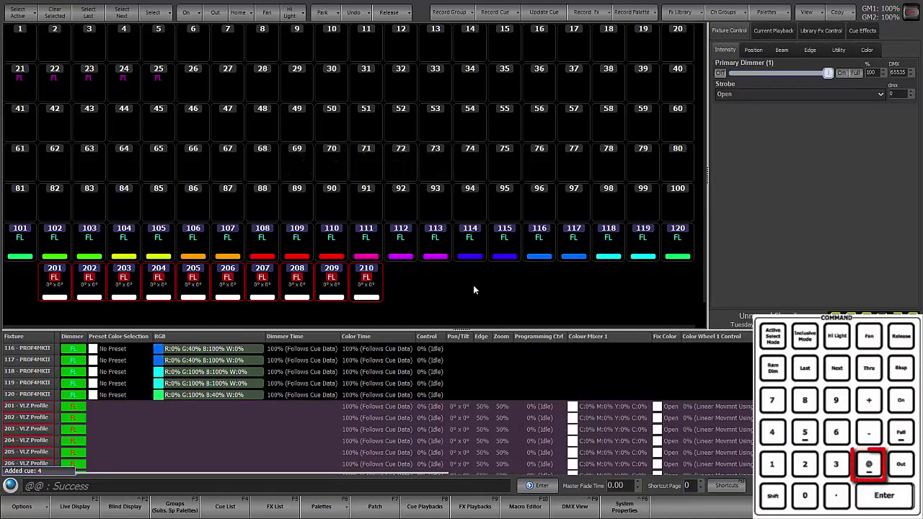
{"action": "left_click", "coordinate": [683, 14]}
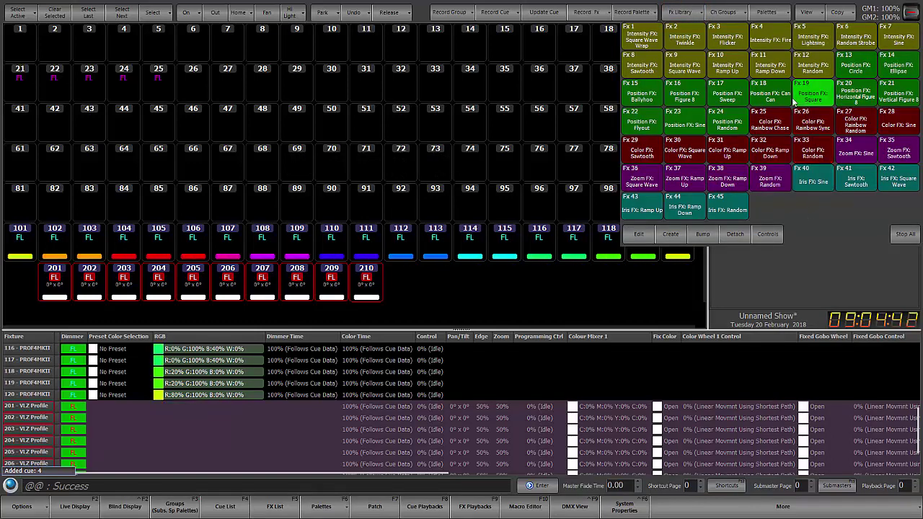
{"action": "left_click", "coordinate": [776, 97]}
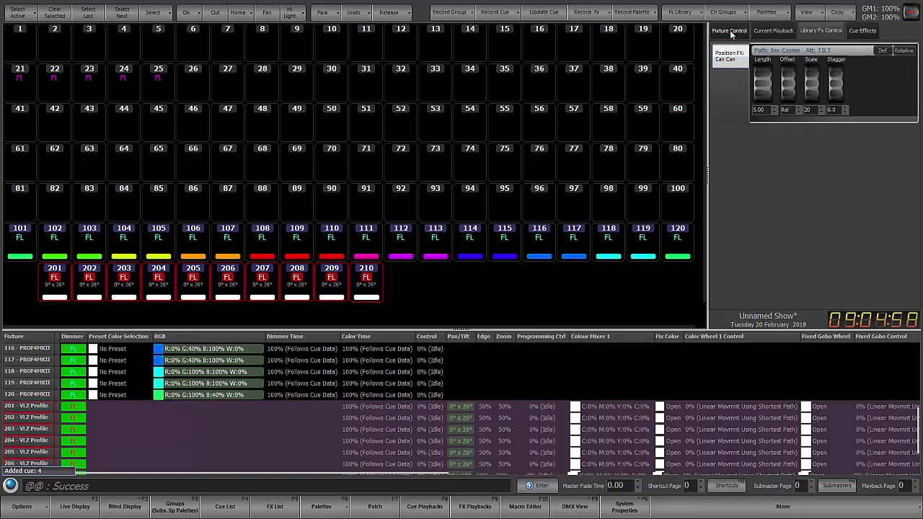
Step: Record the running Can Can position effect as cue 5 in New Cue List 1 with rec 5
{"action": "left_click", "coordinate": [774, 30]}
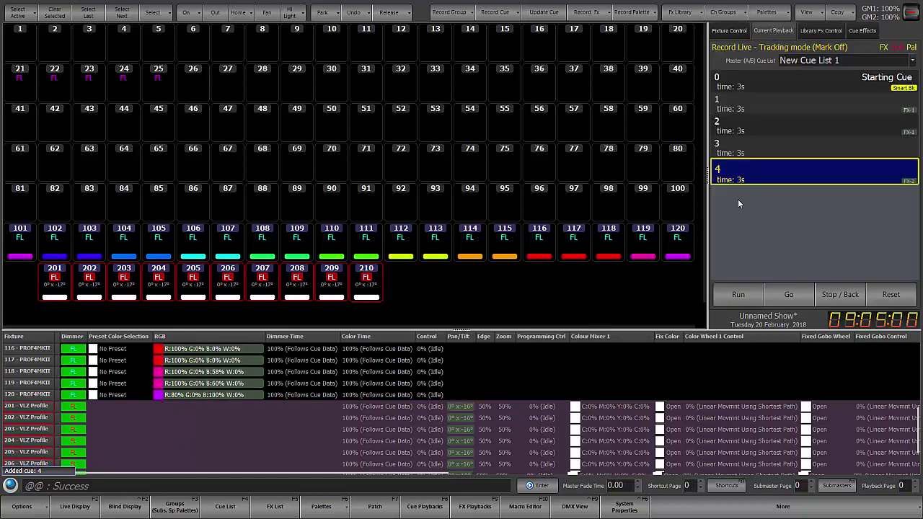
{"action": "left_click", "coordinate": [208, 484]}
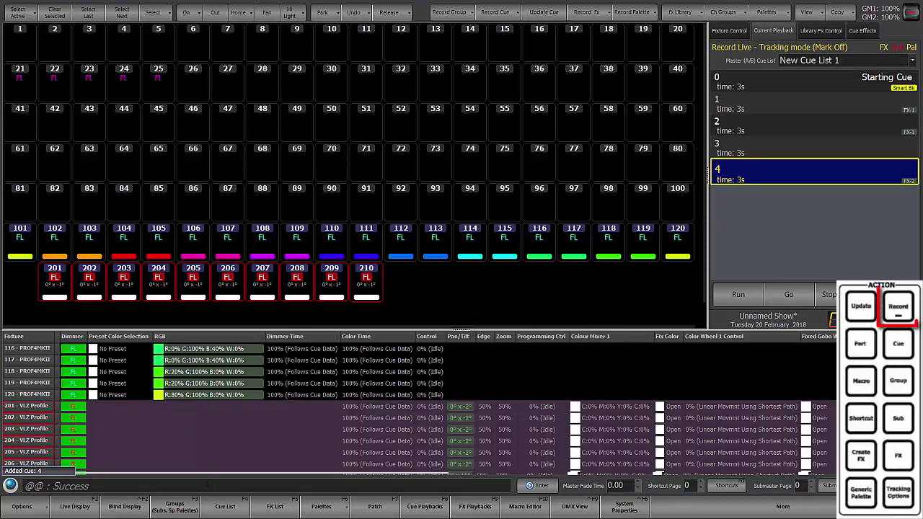
{"action": "type", "text": "rec 5"}
{"action": "key", "text": "Return"}
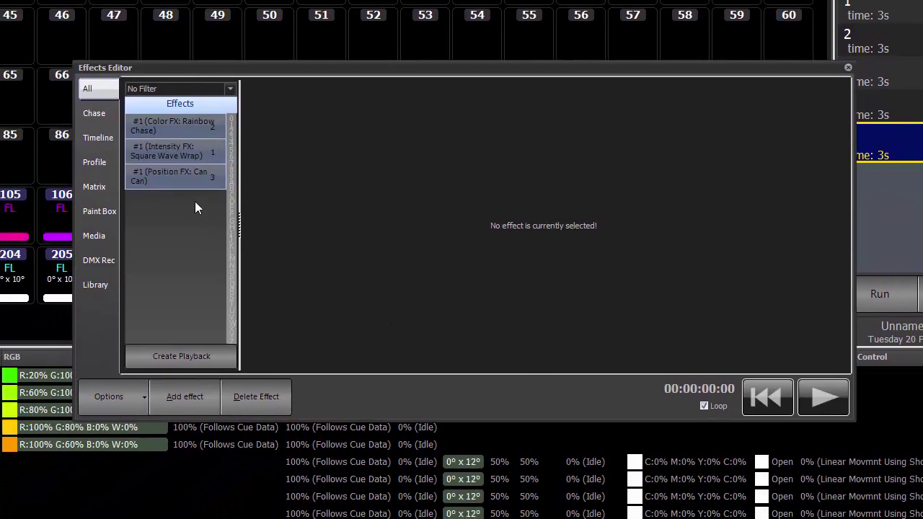
Step: Examine the attribute and profile settings of Position FX: Can Can in the Effects Editor, and close the editor
{"action": "left_click", "coordinate": [150, 194]}
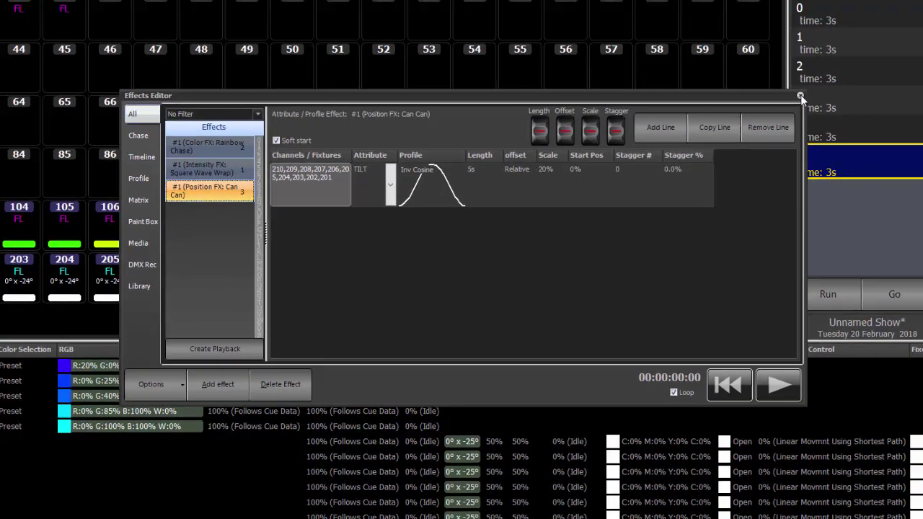
{"action": "left_click", "coordinate": [801, 97]}
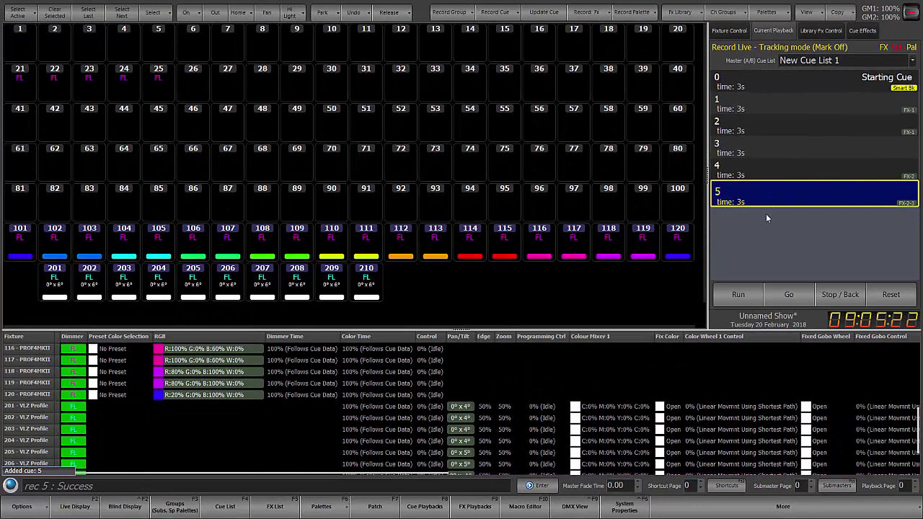
Step: Stop the Color FX: Rainbow Chase and Position FX: Can Can effects running in cue 5
{"action": "left_click", "coordinate": [862, 31]}
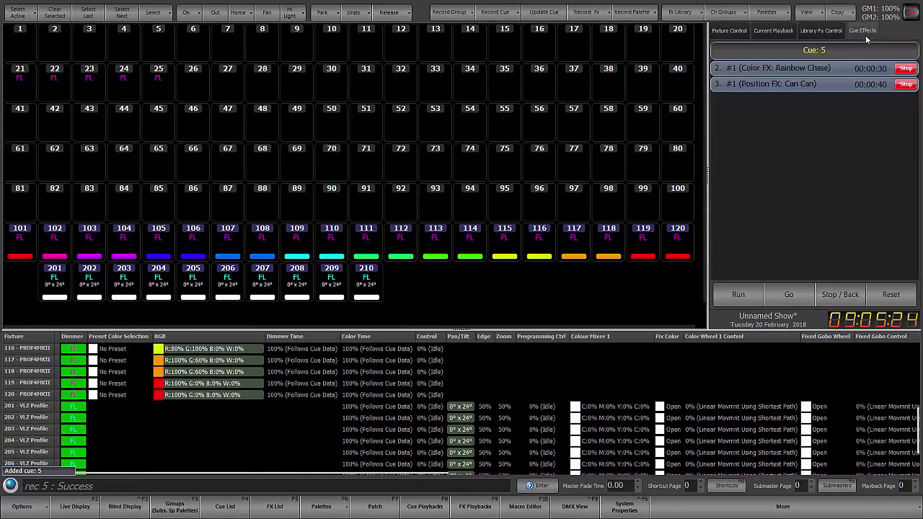
{"action": "left_click", "coordinate": [906, 68]}
{"action": "left_click", "coordinate": [906, 69]}
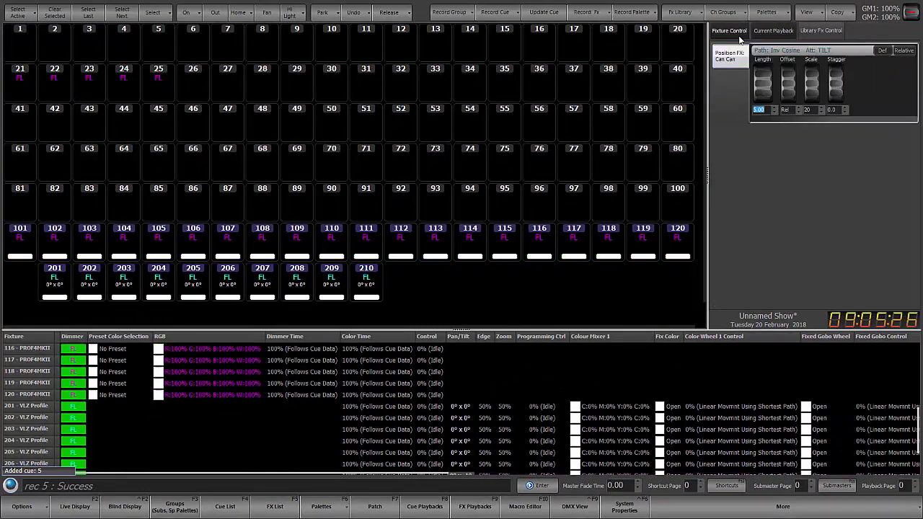
Step: Return to the cues of New Cue List 1 and record the state with the effects stopped as the next cue with rec
{"action": "left_click", "coordinate": [774, 31]}
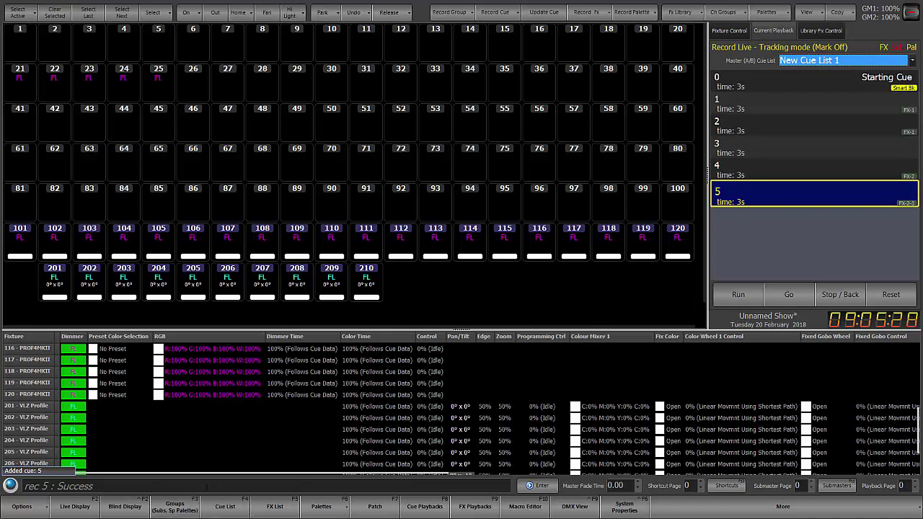
{"action": "key", "text": "Return"}
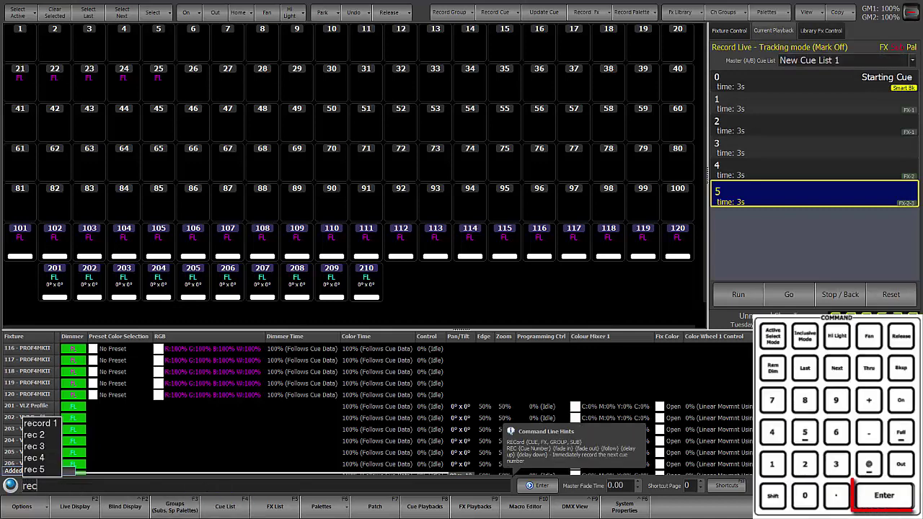